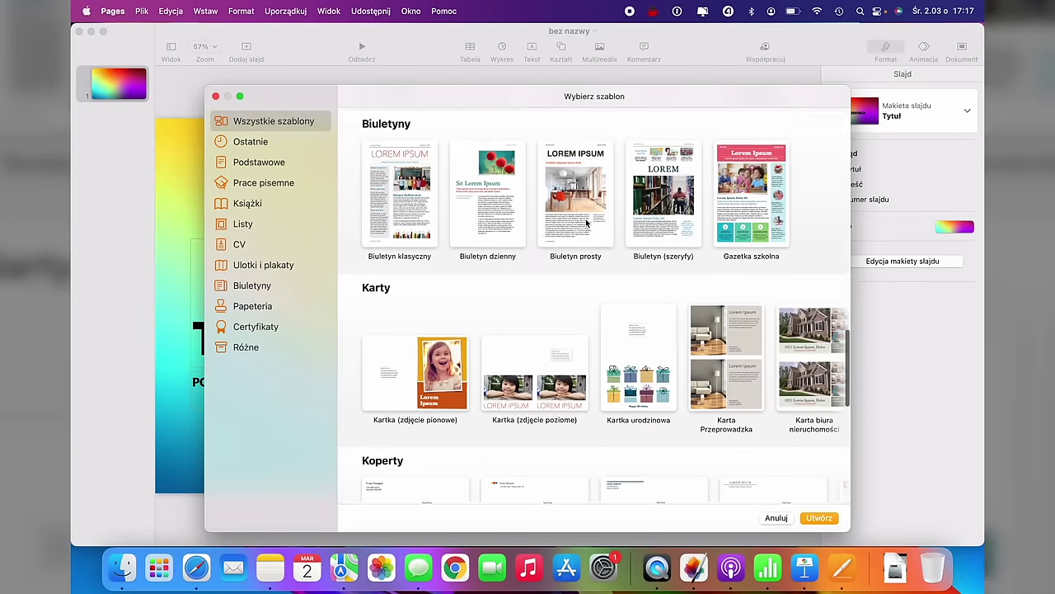
scroll(587, 222, down, 10)
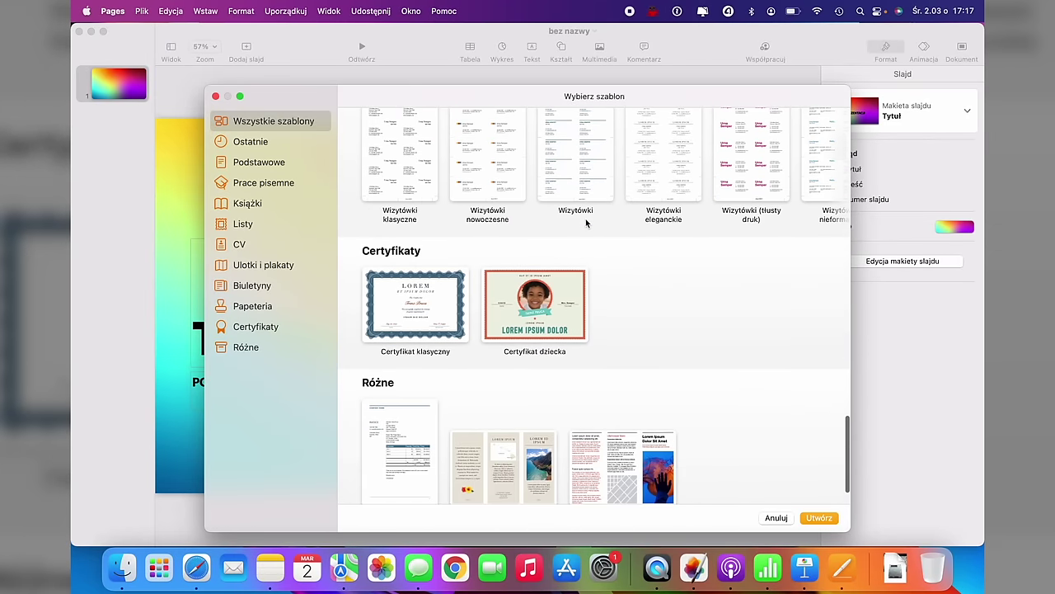
scroll(619, 435, up, 15)
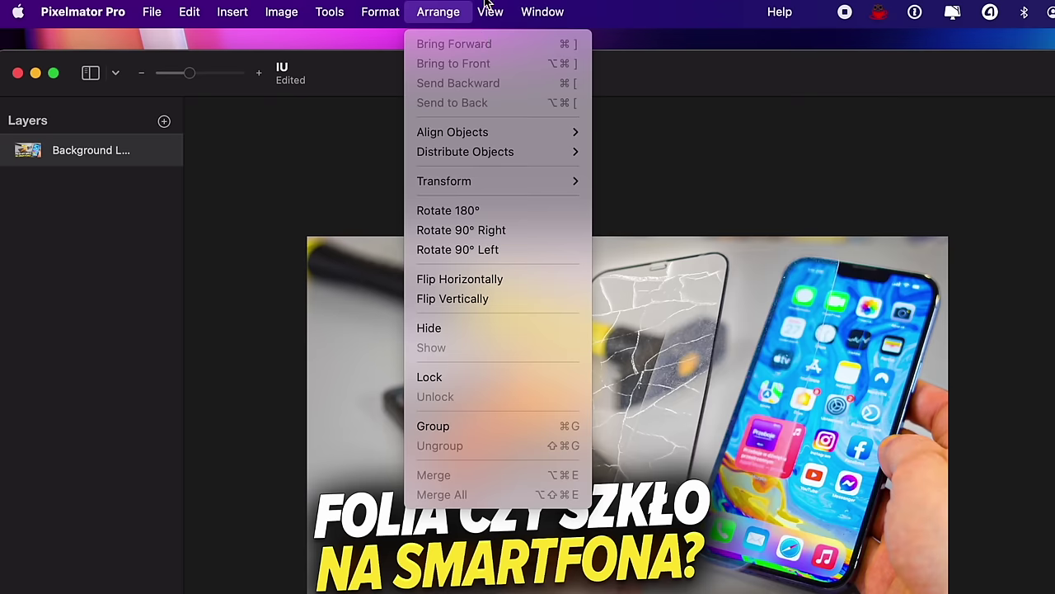
mouse_move(490, 12)
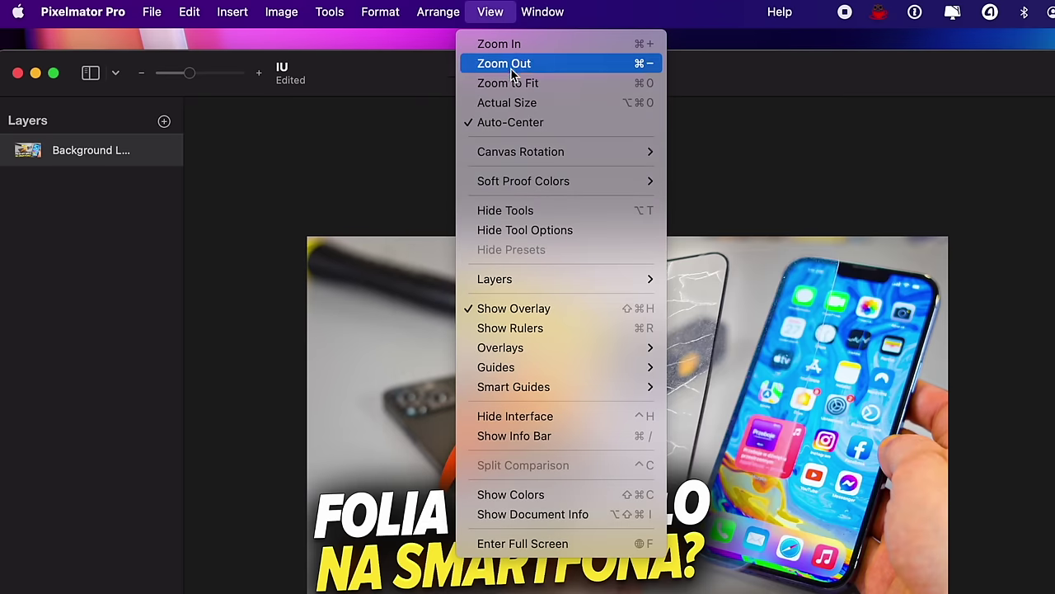
mouse_move(542, 11)
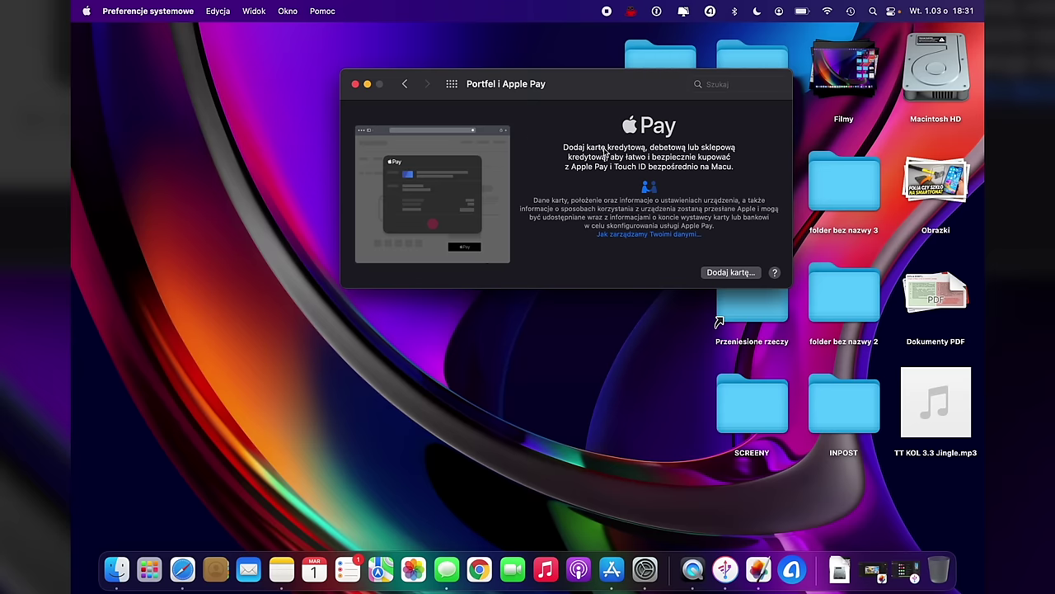
- Leave the Portfel i Apple Pay settings and view the Użytkownicy i grupy settings
click(406, 86)
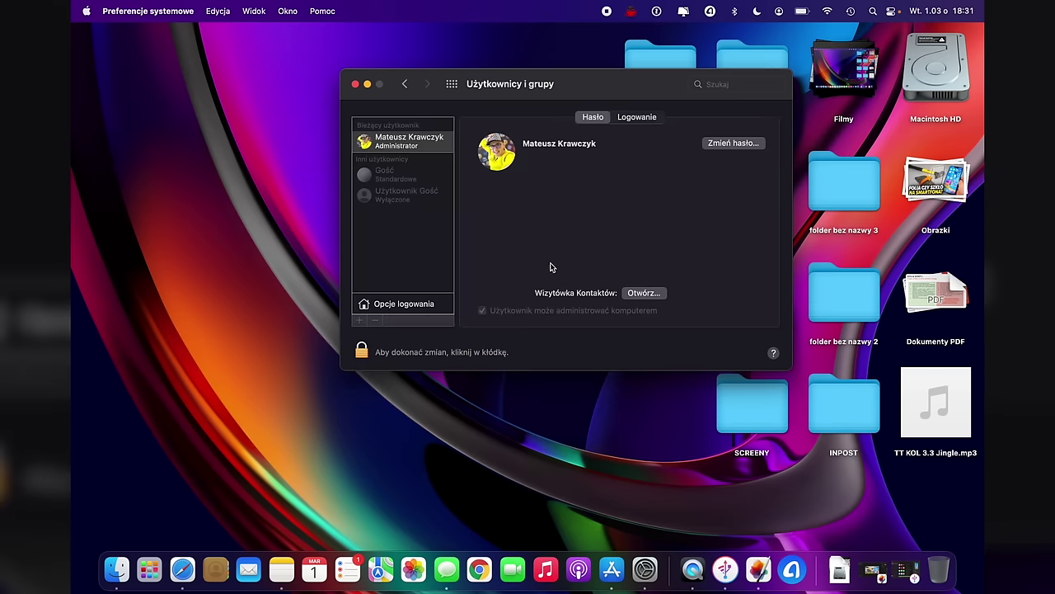
drag(563, 91, 559, 146)
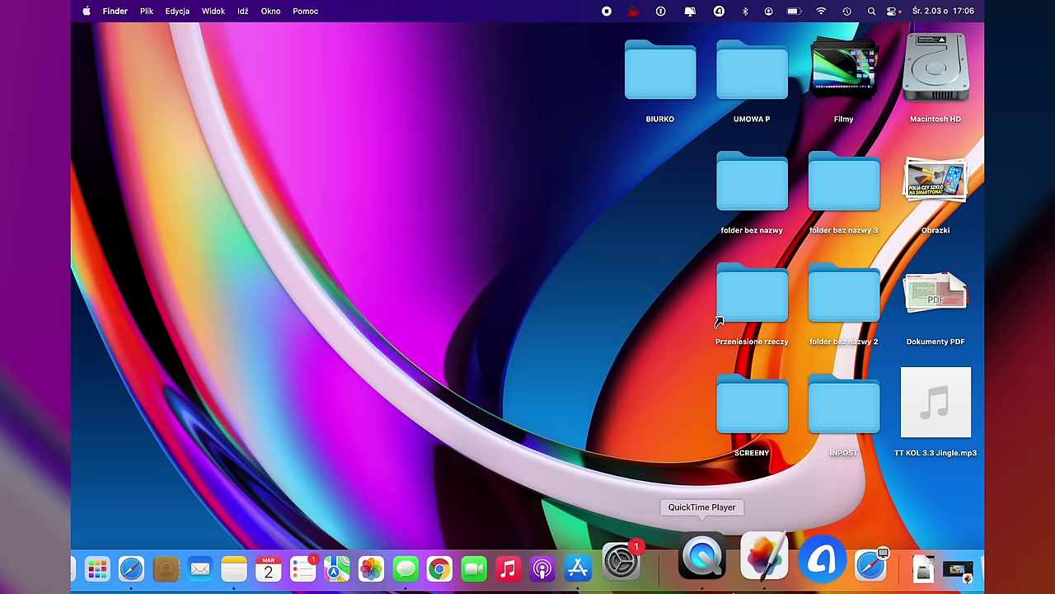
- Remove the app with the blue A-shaped logo from the Dock
right_click(779, 560)
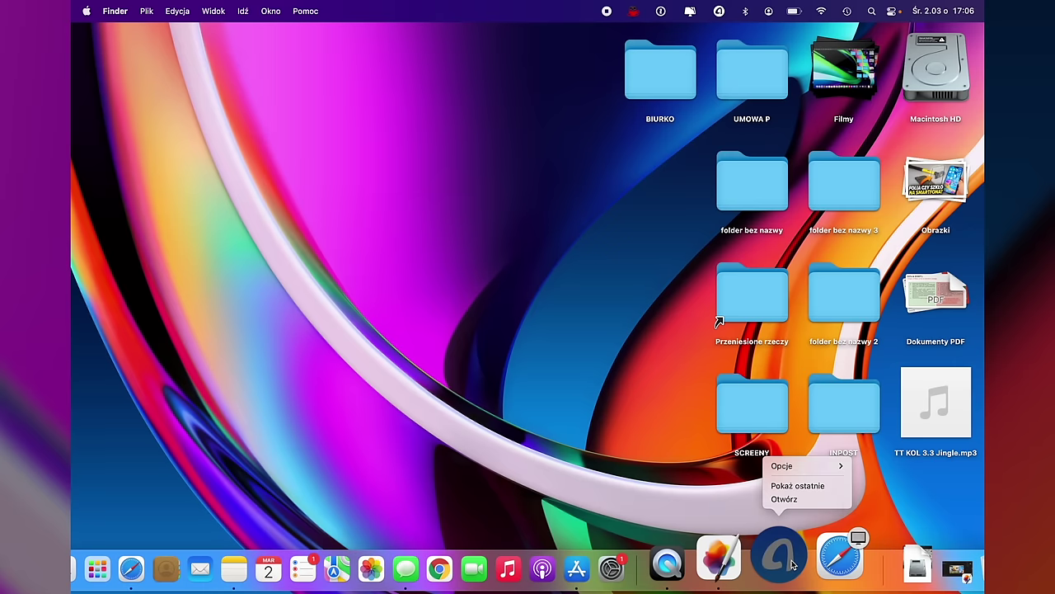
mouse_move(838, 466)
click(875, 450)
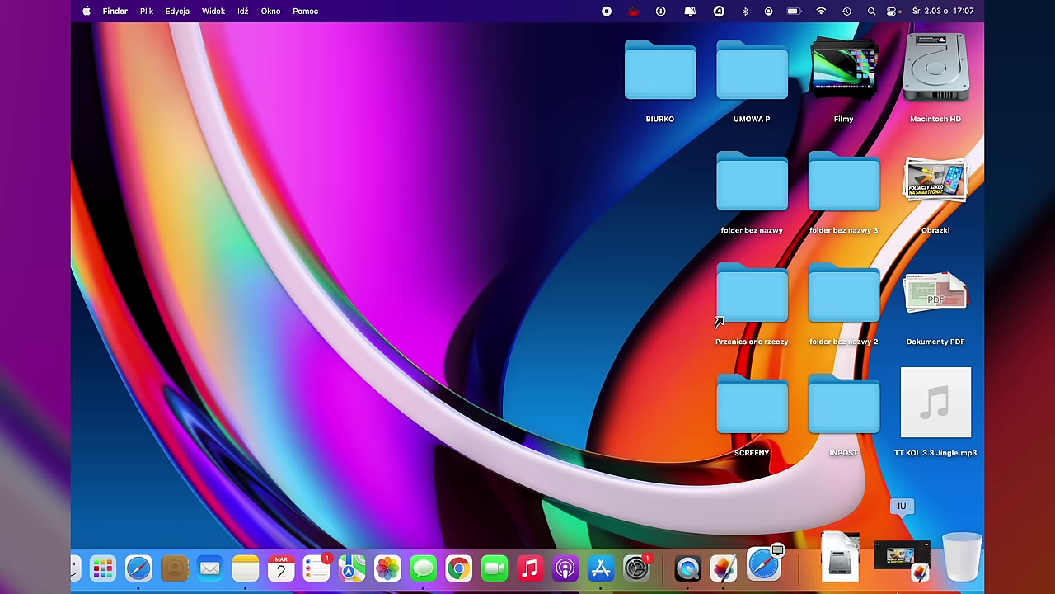
click(114, 11)
mouse_move(142, 12)
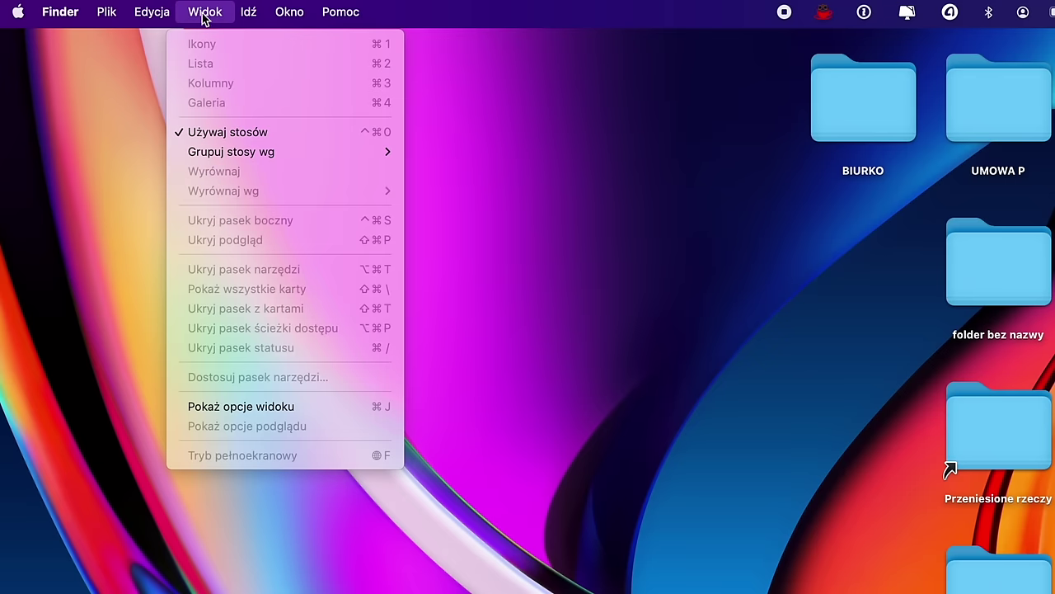
mouse_move(252, 11)
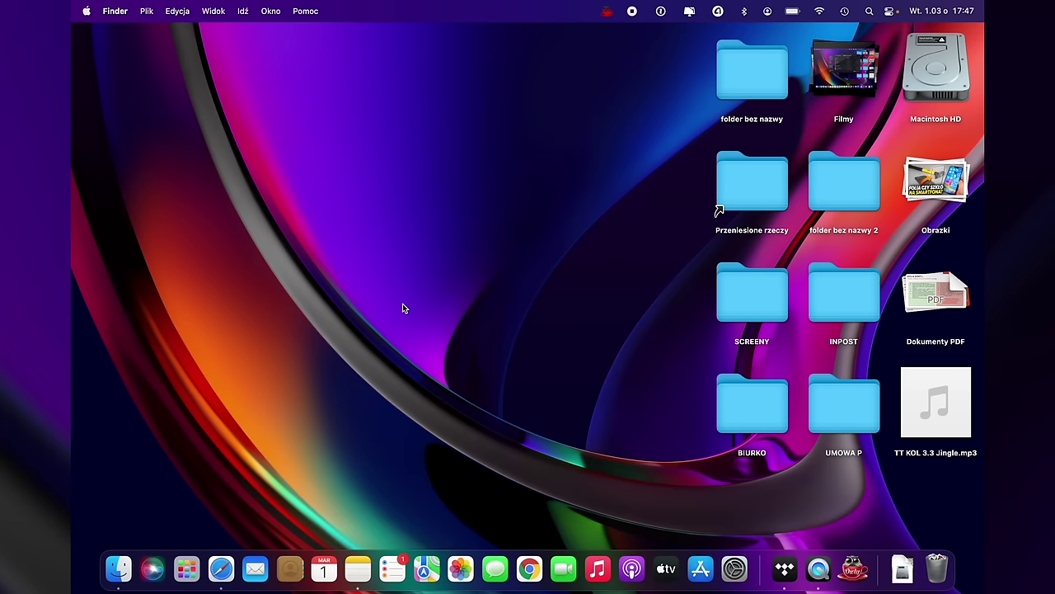
- Turn off stacks on the desktop and enable them again
right_click(310, 295)
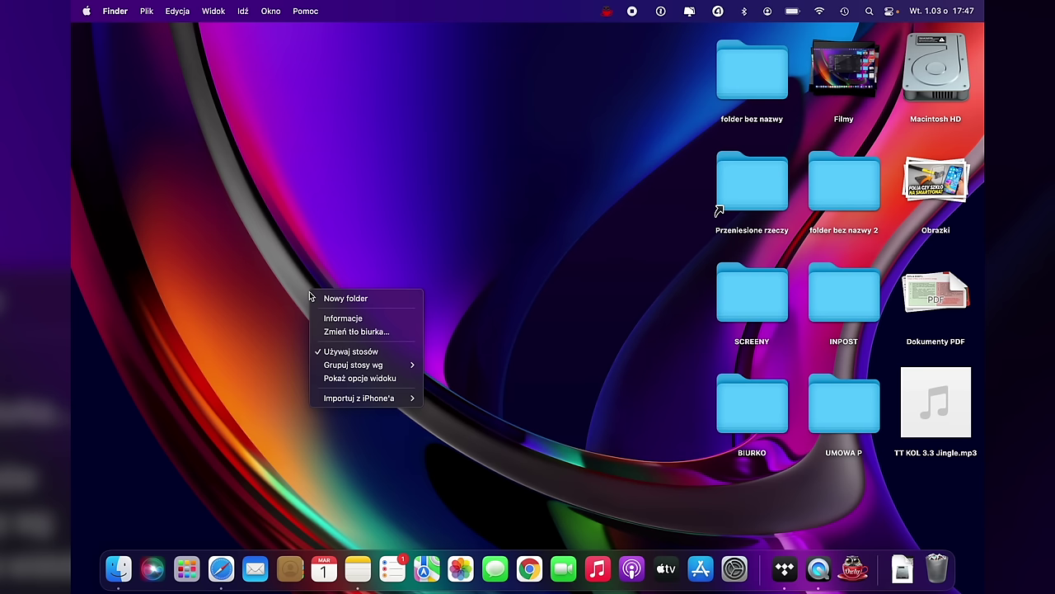
click(404, 357)
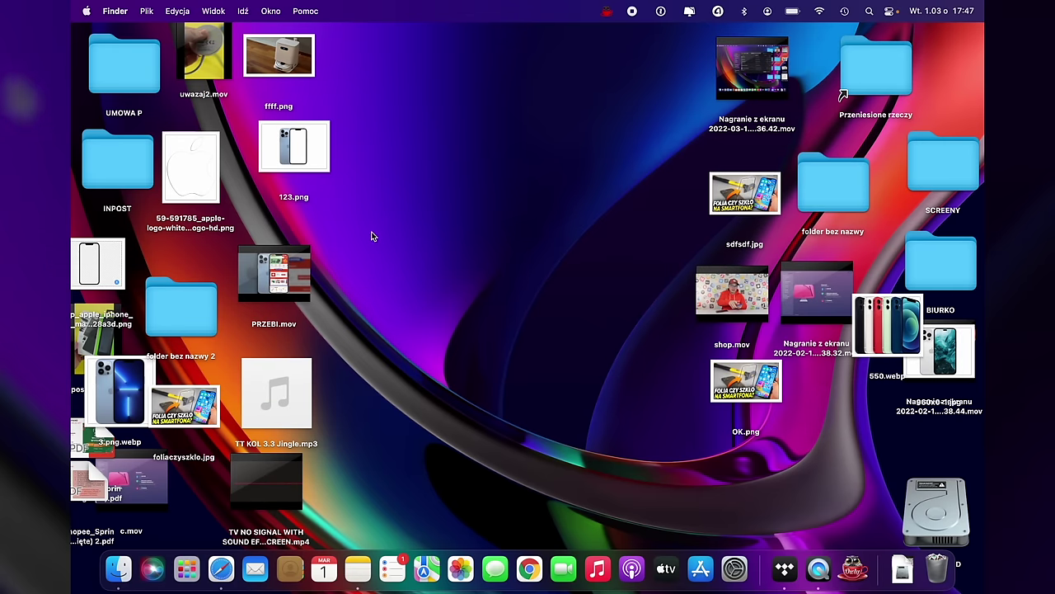
right_click(385, 277)
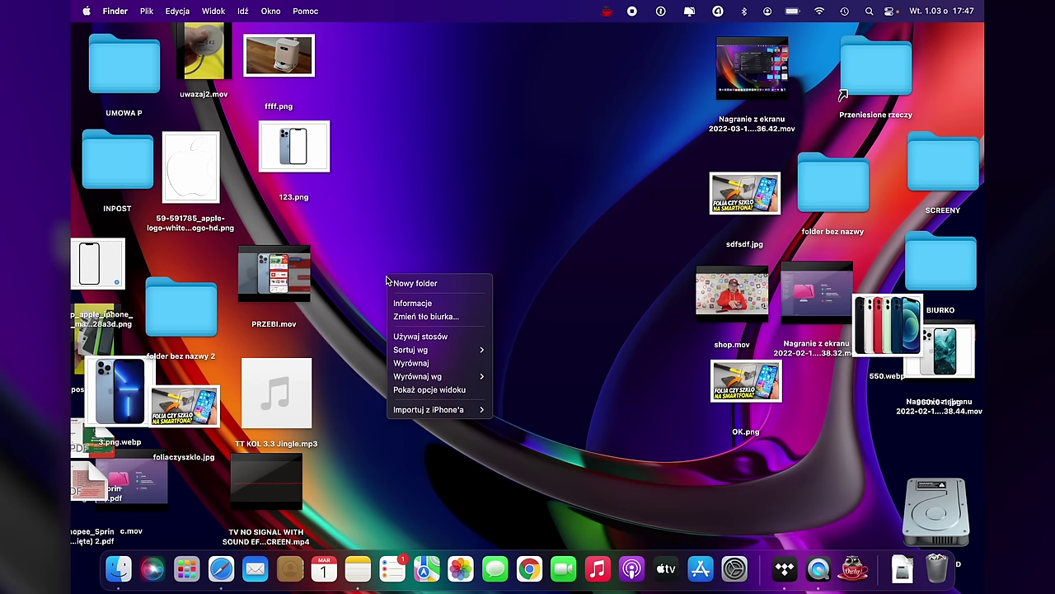
click(427, 336)
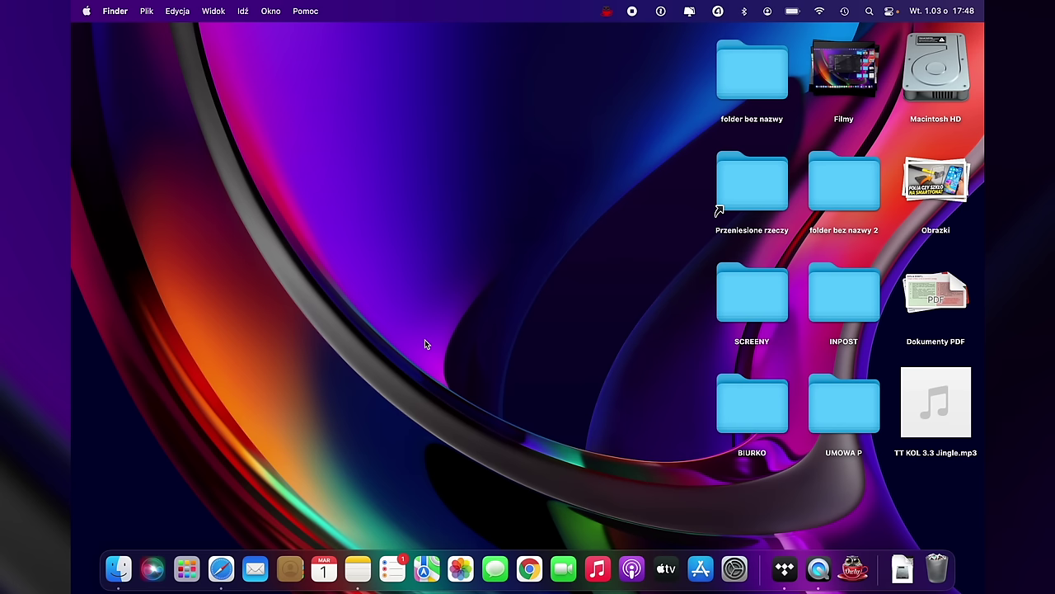
- Turn off desktop stacks and create a new folder on the desktop
right_click(425, 343)
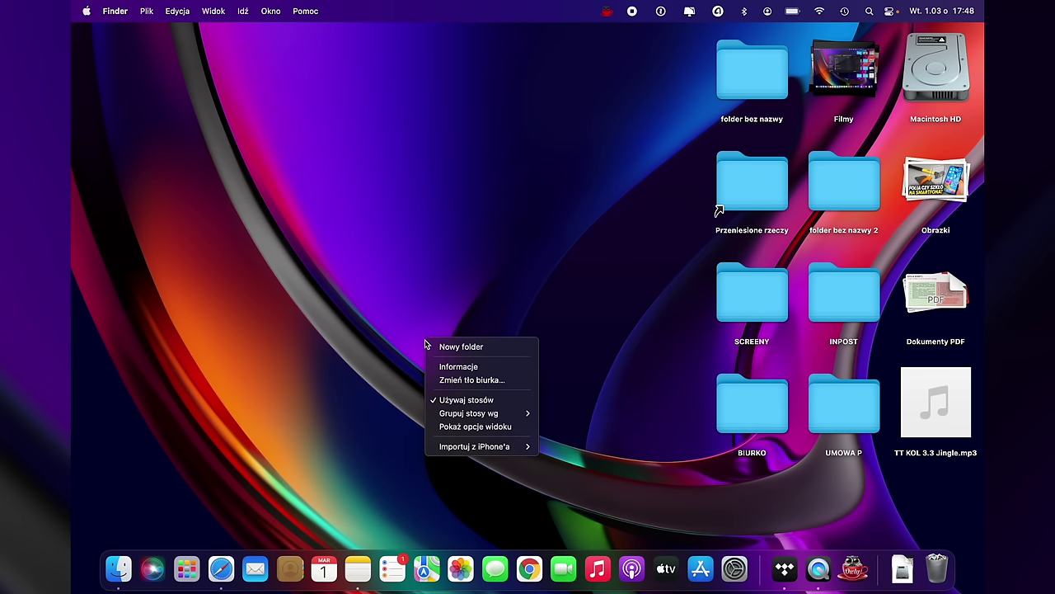
click(449, 401)
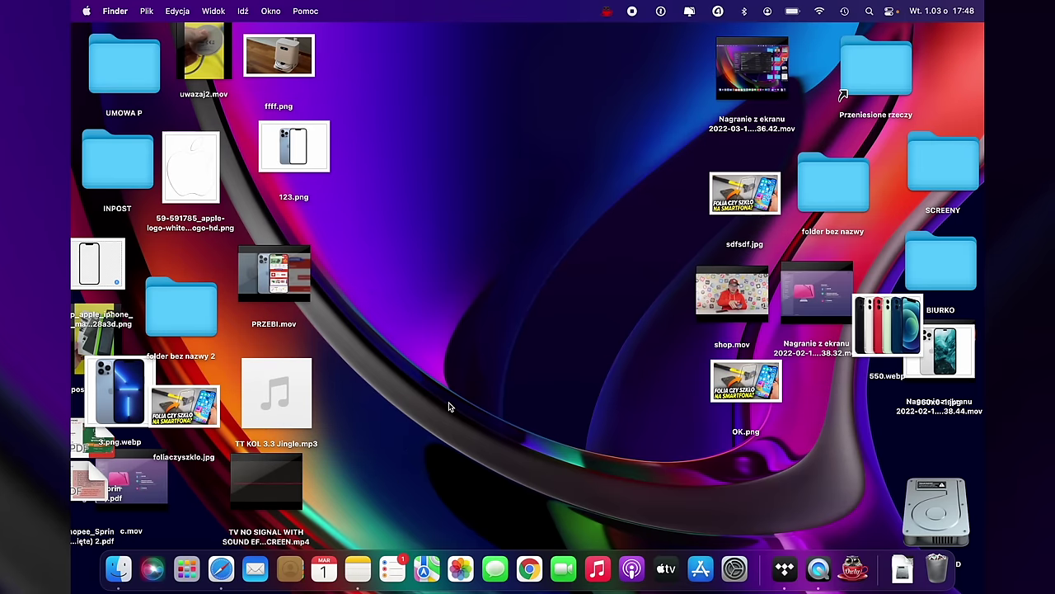
right_click(457, 164)
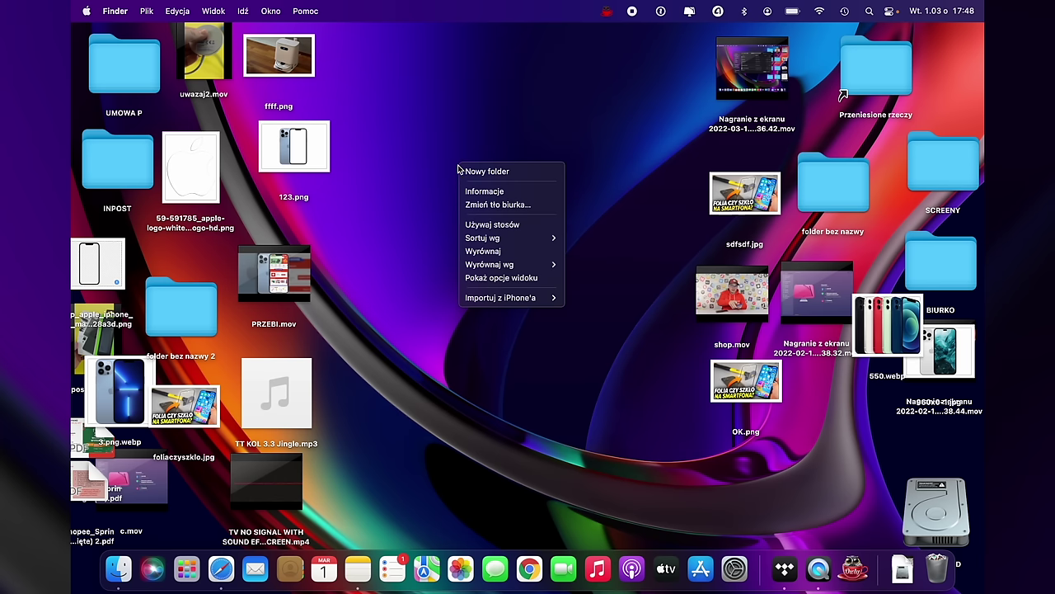
click(532, 181)
- Open the desktop picture settings and enable stacks for the desktop files
right_click(554, 191)
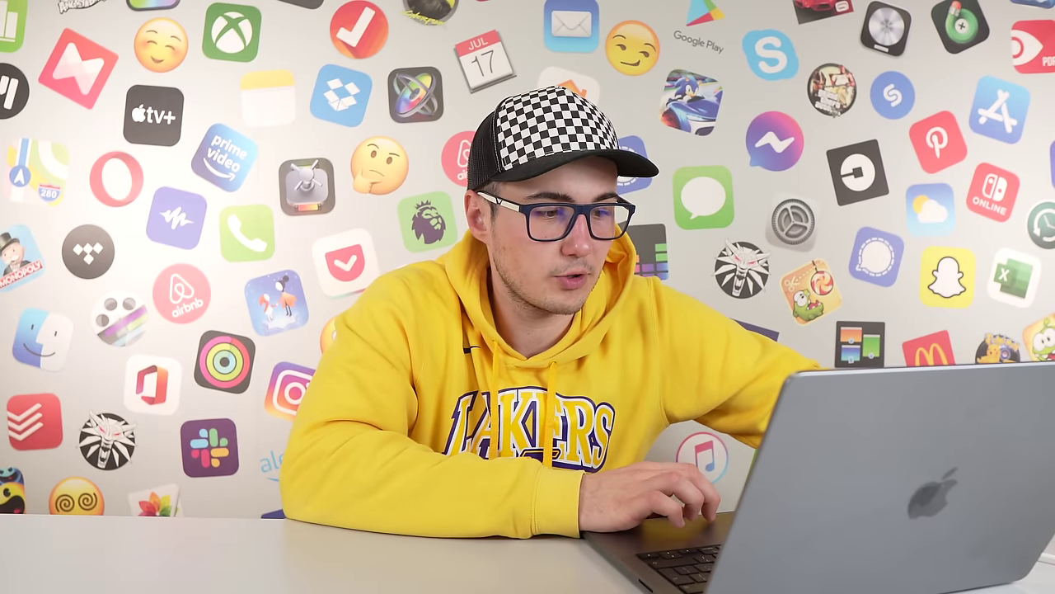
click(537, 287)
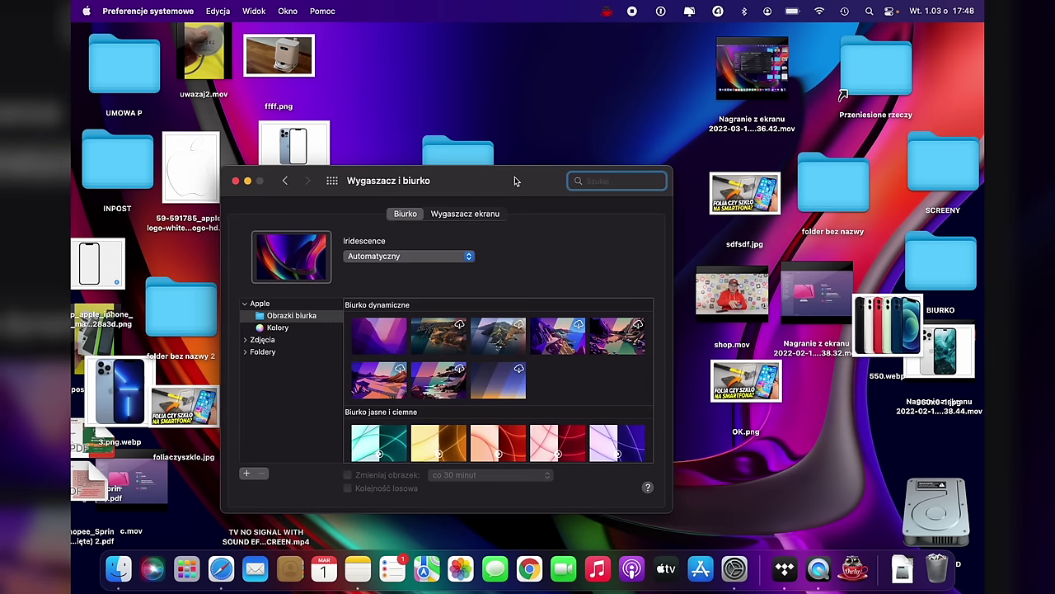
right_click(533, 124)
click(560, 183)
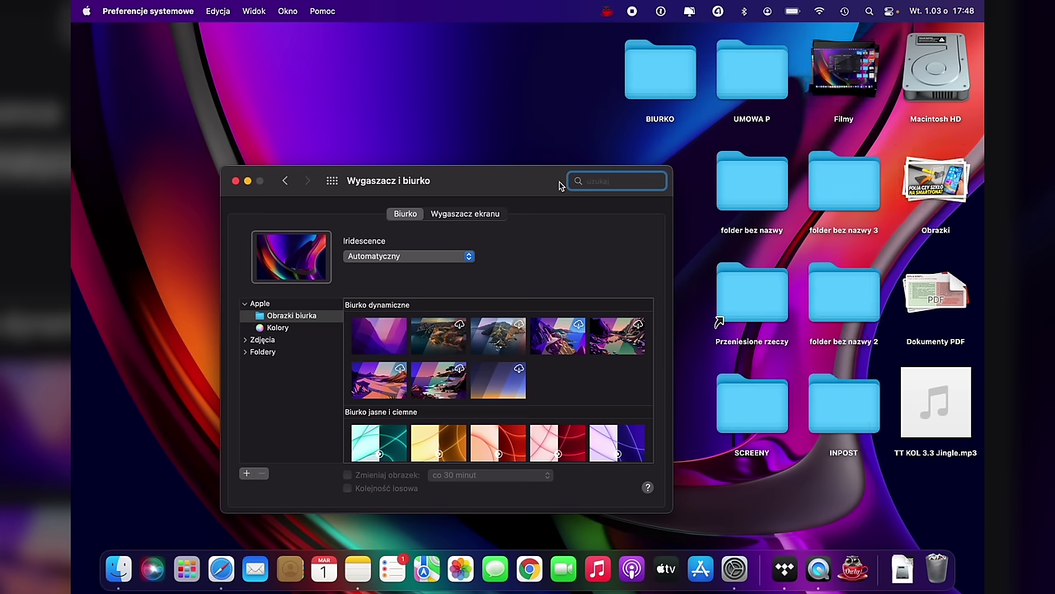
- Apply the green-and-black abstract desktop picture and browse the available screen savers
drag(519, 178, 553, 161)
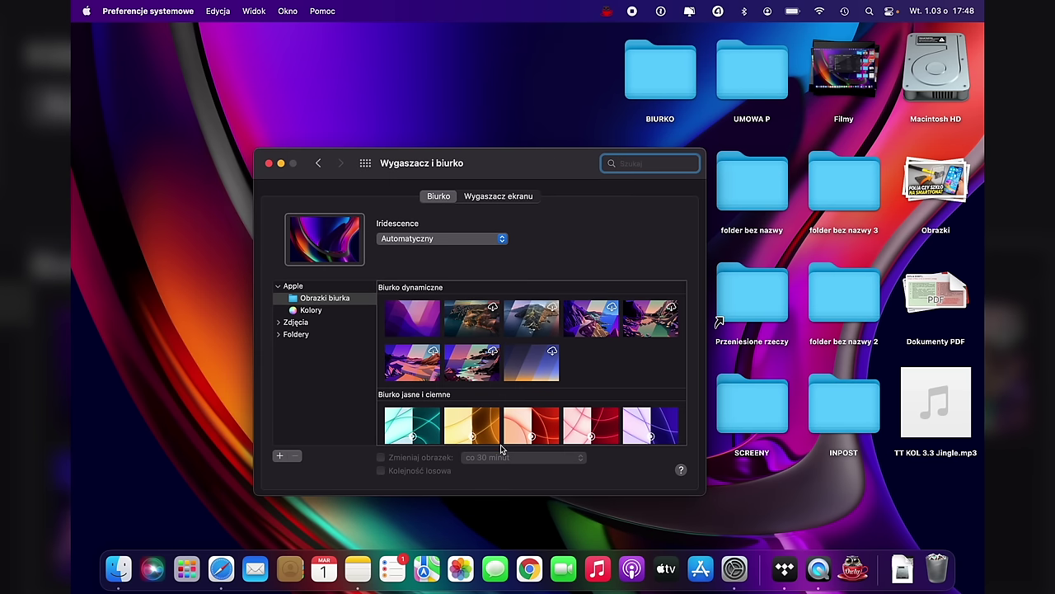
scroll(506, 371, down, 3)
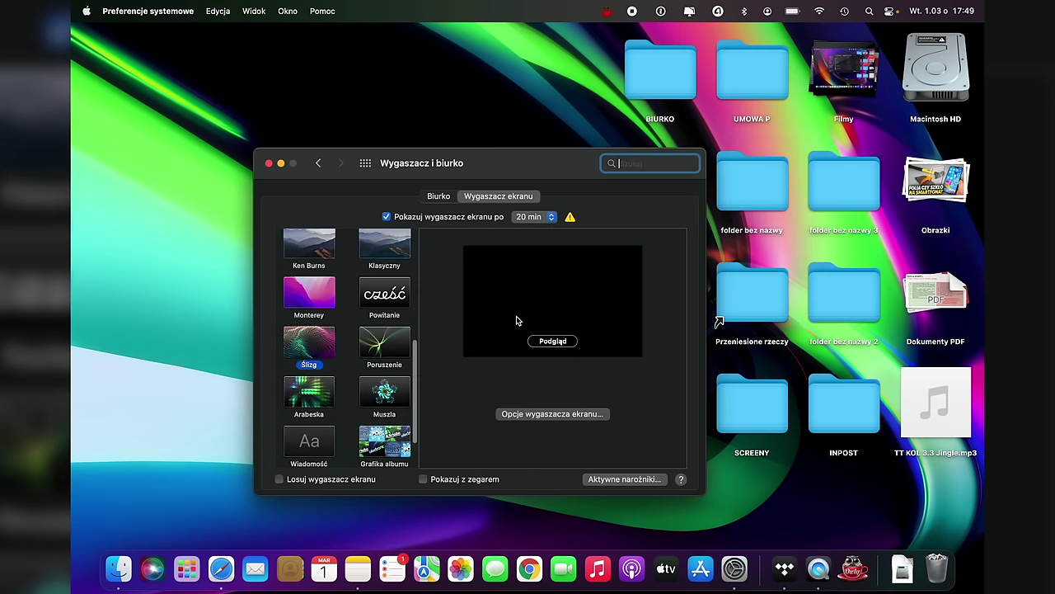
scroll(372, 350, down, 2)
scroll(331, 385, up, 4)
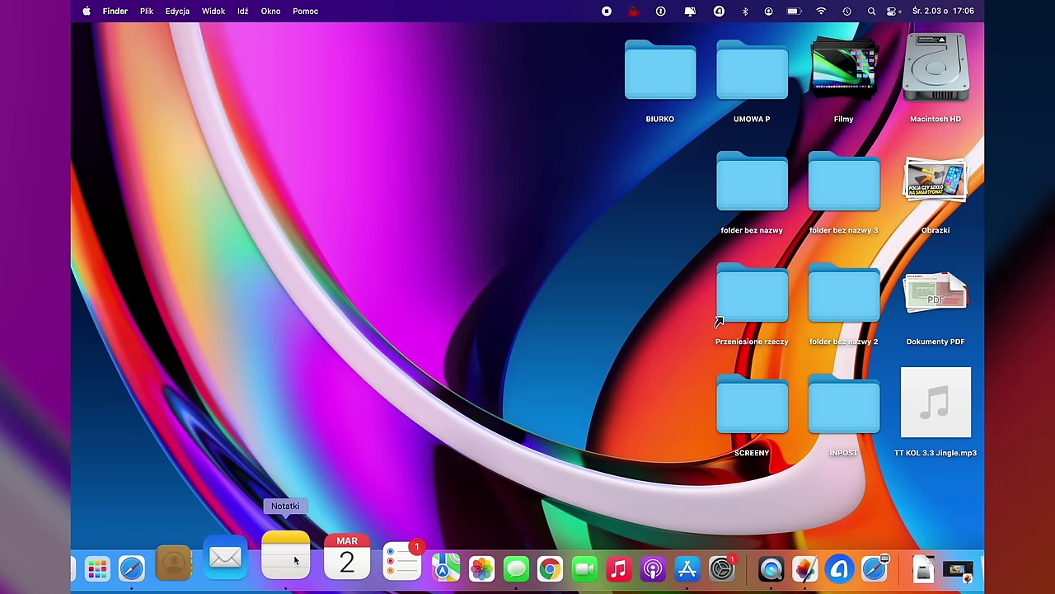
- Remove the app with the blue A-shaped logo from the Dock
right_click(791, 564)
mouse_move(827, 467)
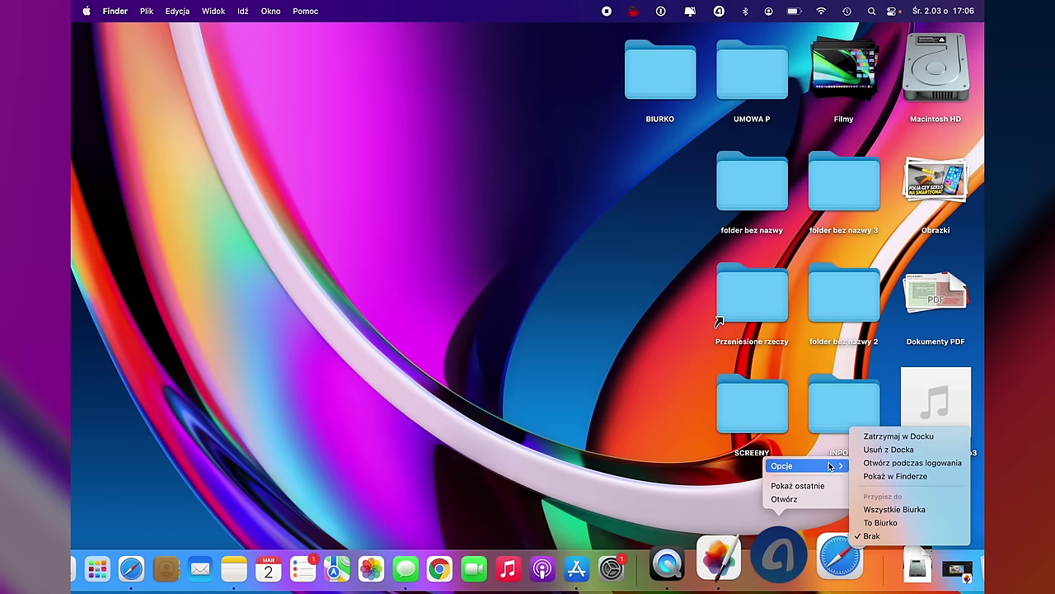
click(874, 449)
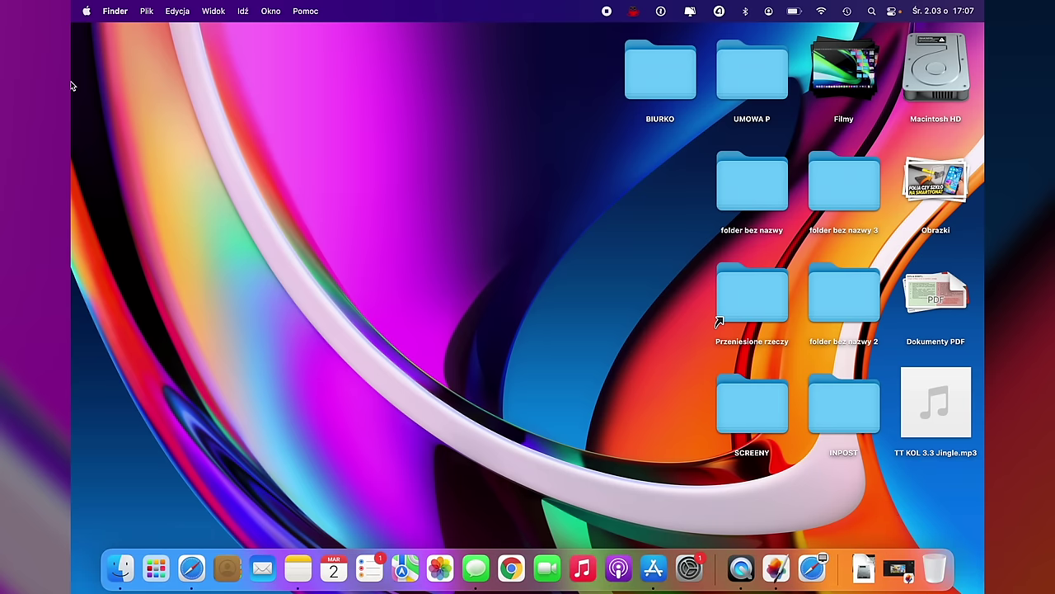
- Examine the system and Finder menu commands and compare them with the commands offered by Pixelmator Pro
click(87, 11)
mouse_move(113, 10)
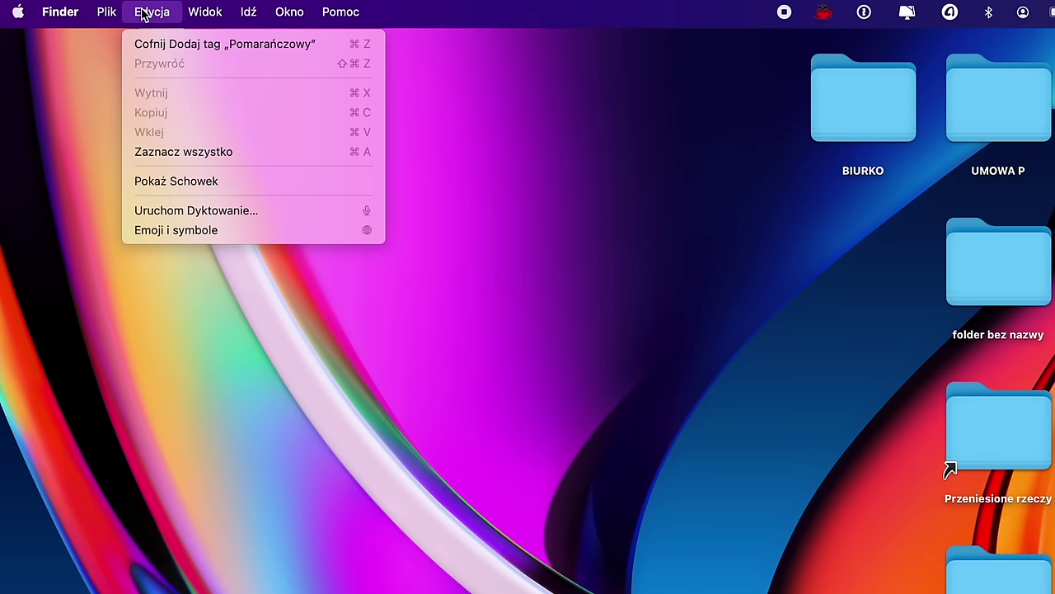
mouse_move(199, 18)
mouse_move(259, 16)
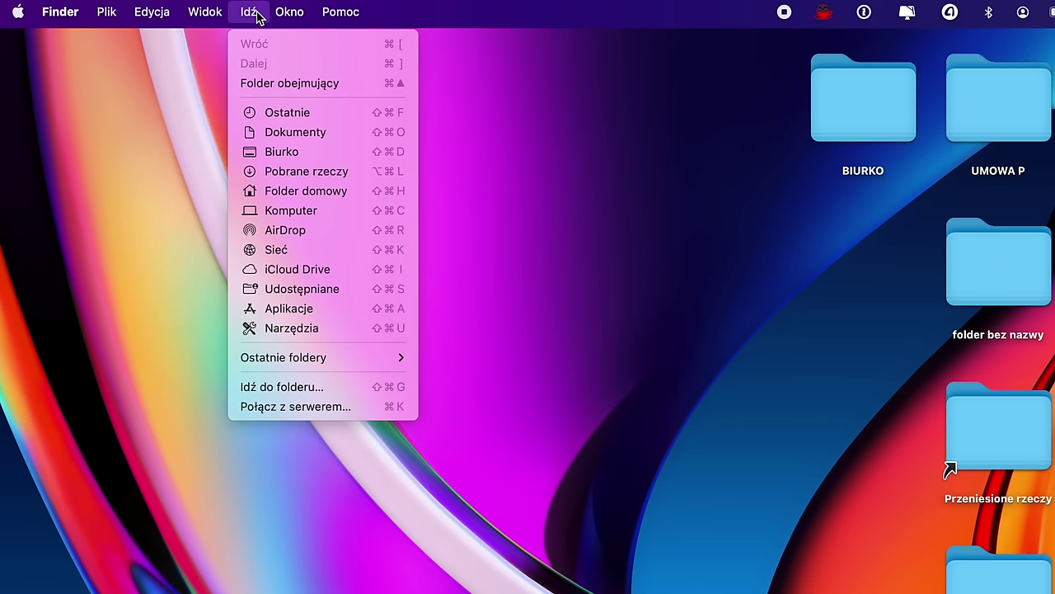
click(51, 4)
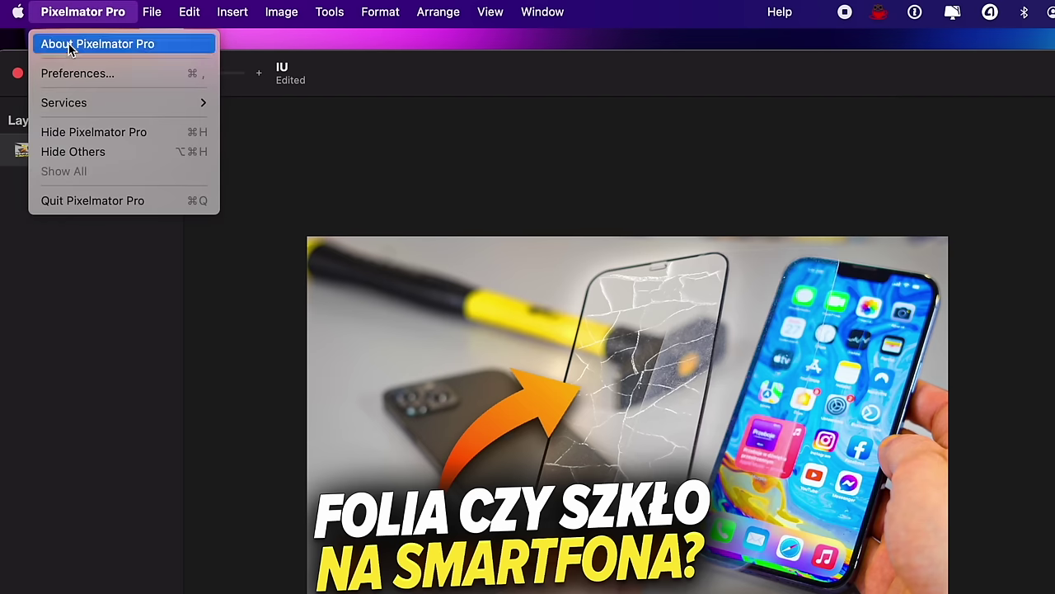
click(132, 8)
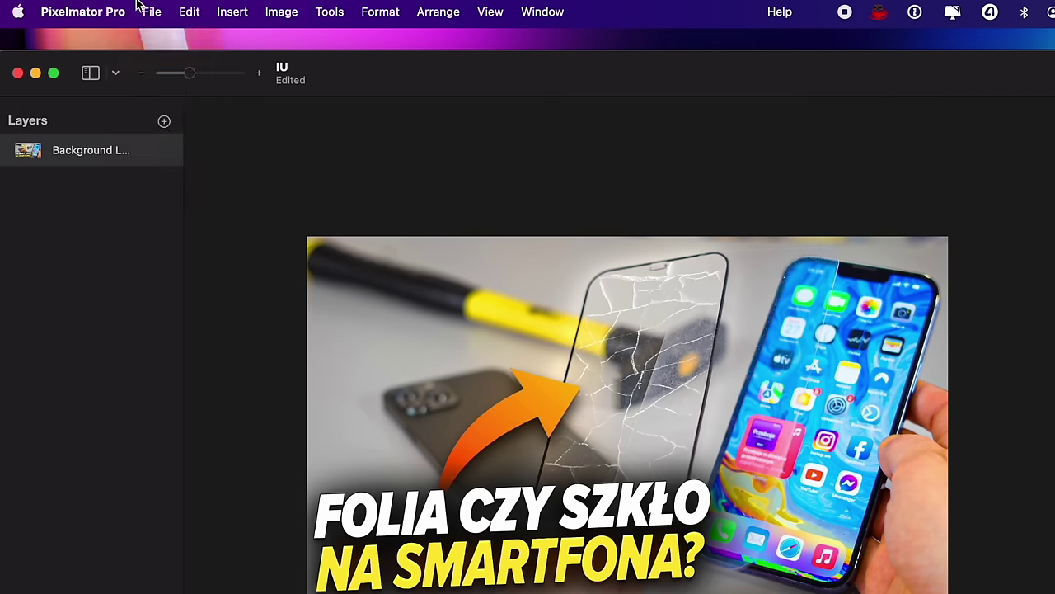
click(148, 11)
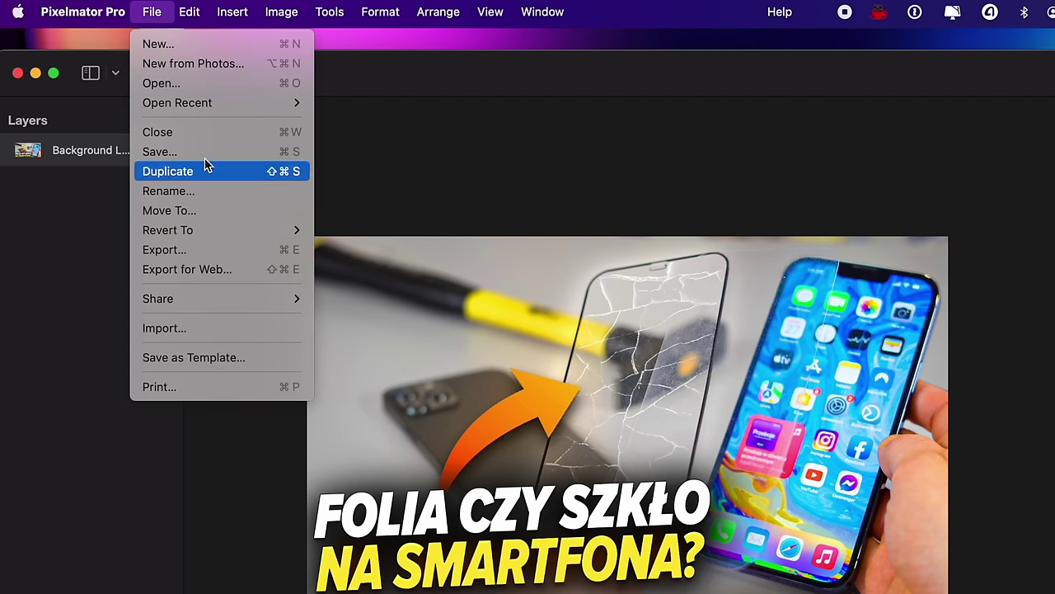
mouse_move(200, 9)
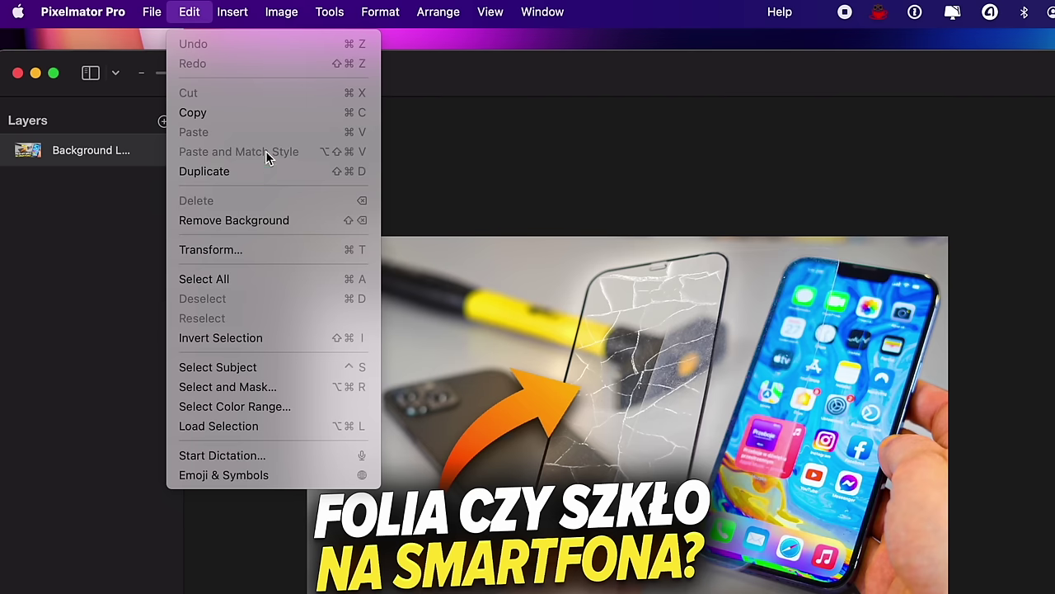
mouse_move(247, 14)
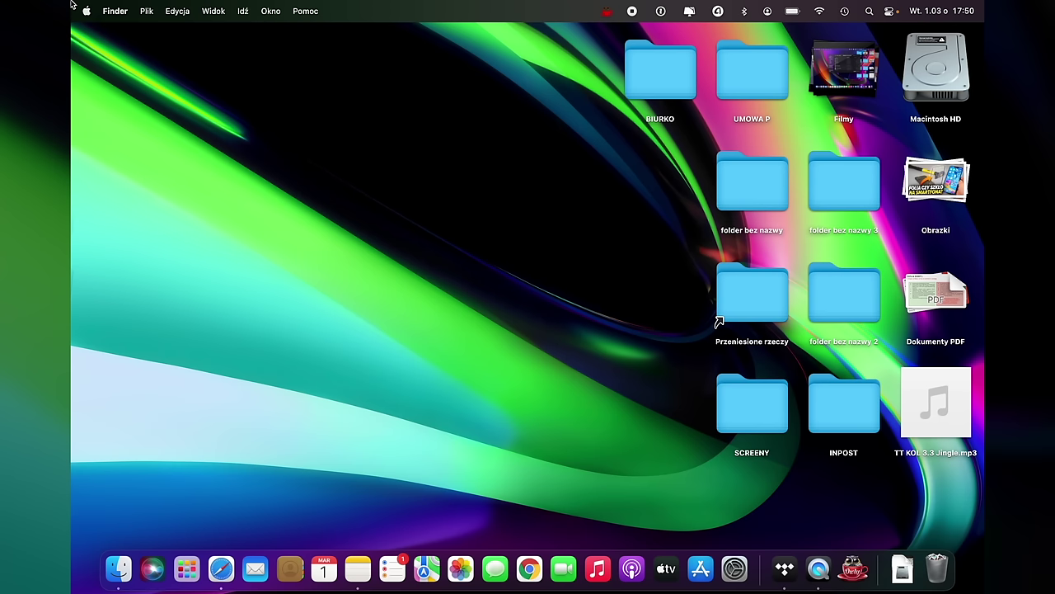
click(75, 6)
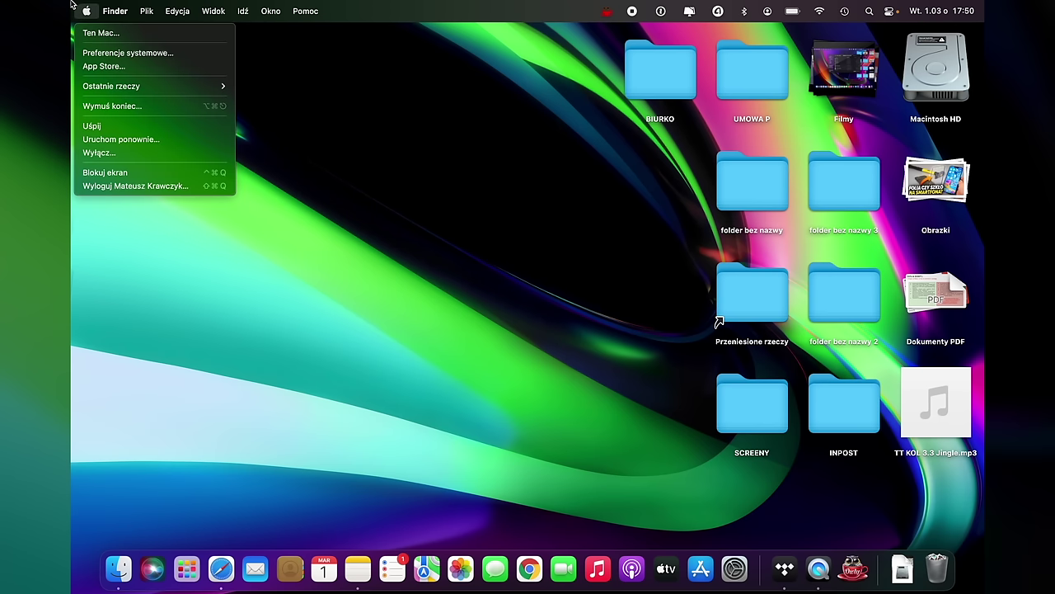
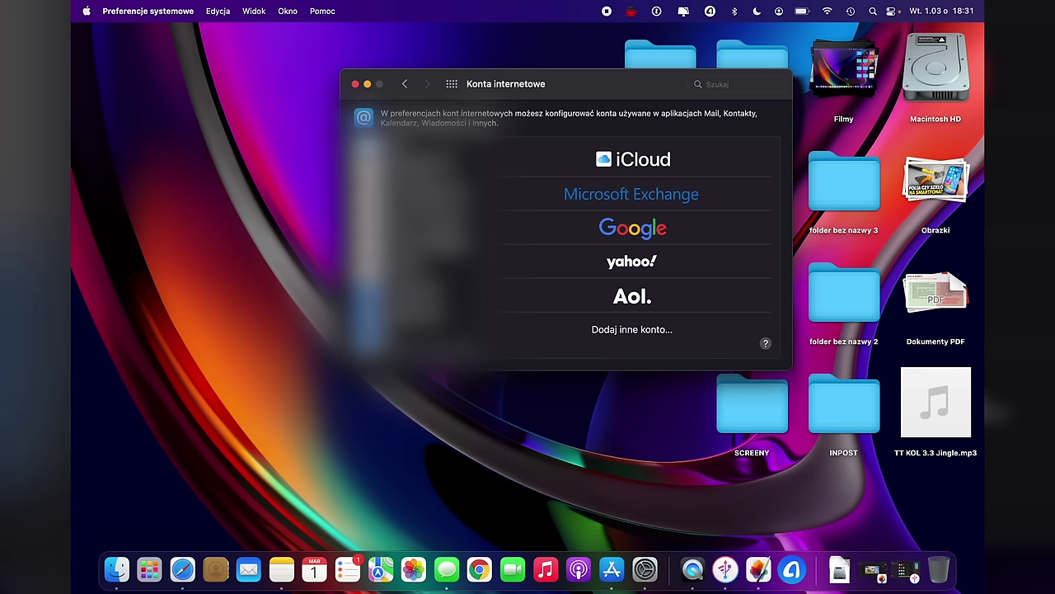
- Review the password, wallet and user account preferences, including the guest accounts under Users & Groups
click(404, 83)
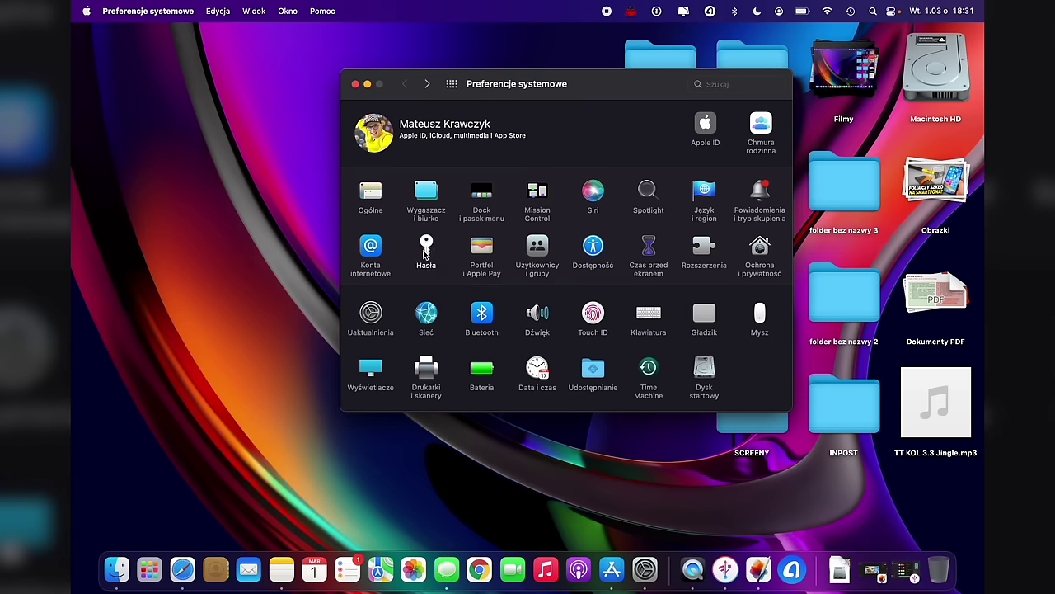
click(425, 252)
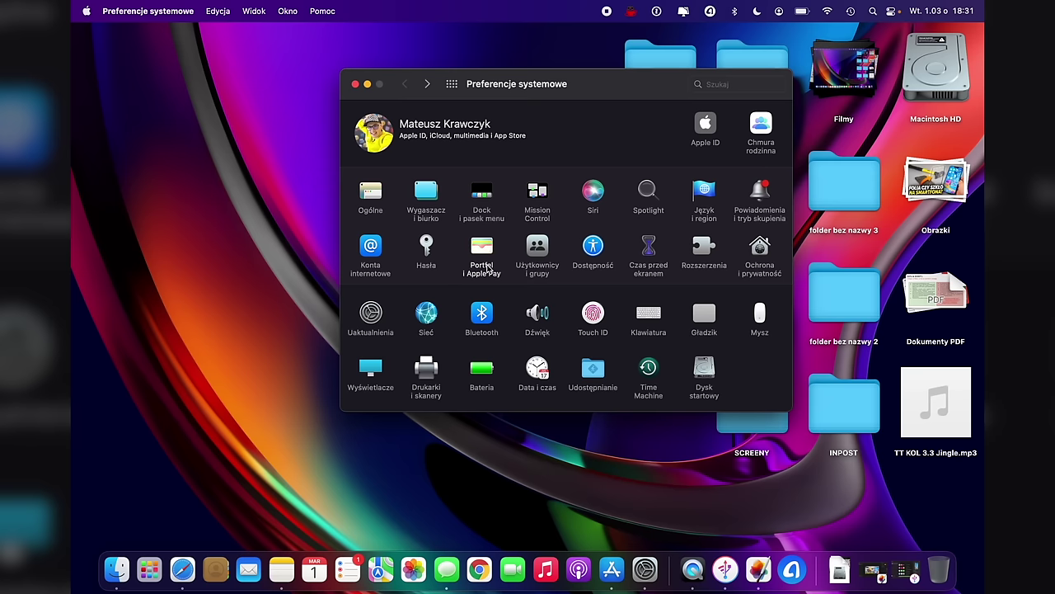
click(482, 246)
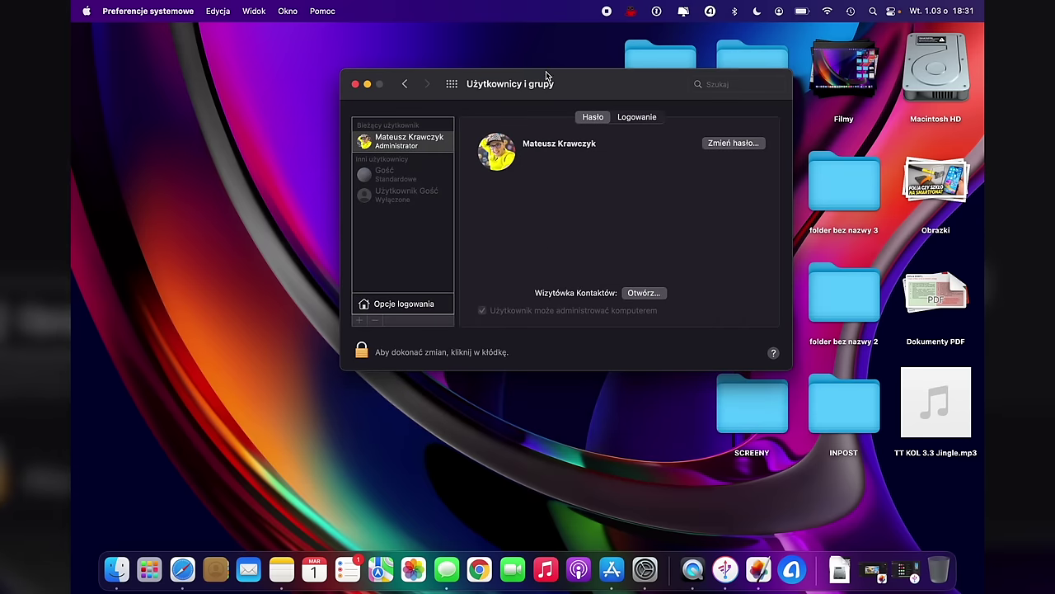
drag(565, 87, 558, 144)
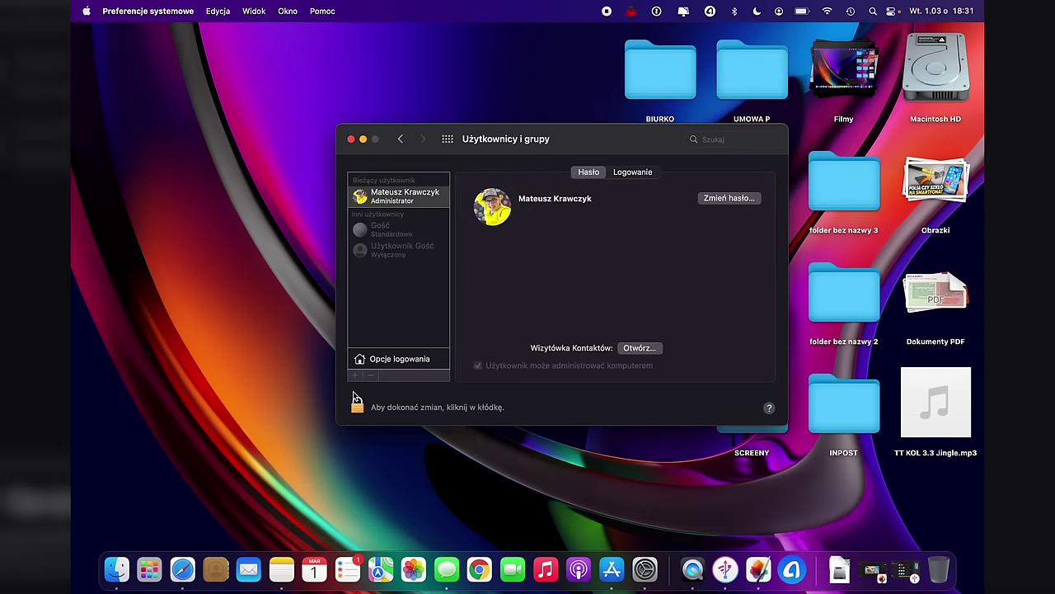
click(413, 233)
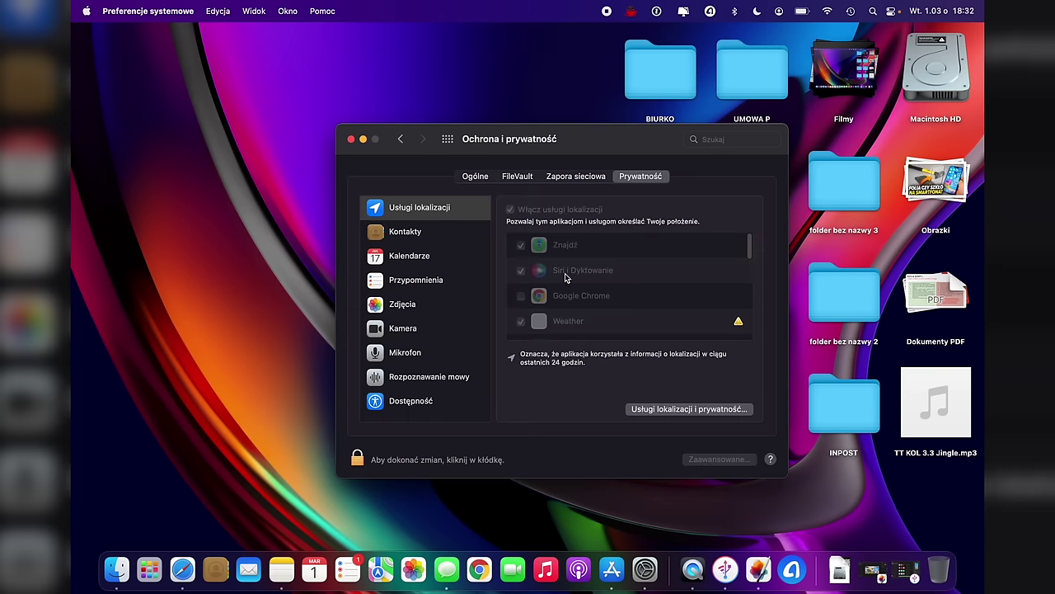
- Examine the privacy categories in Security & Privacy, checking which apps may access contacts, location, photos and the camera
scroll(420, 254, down, 3)
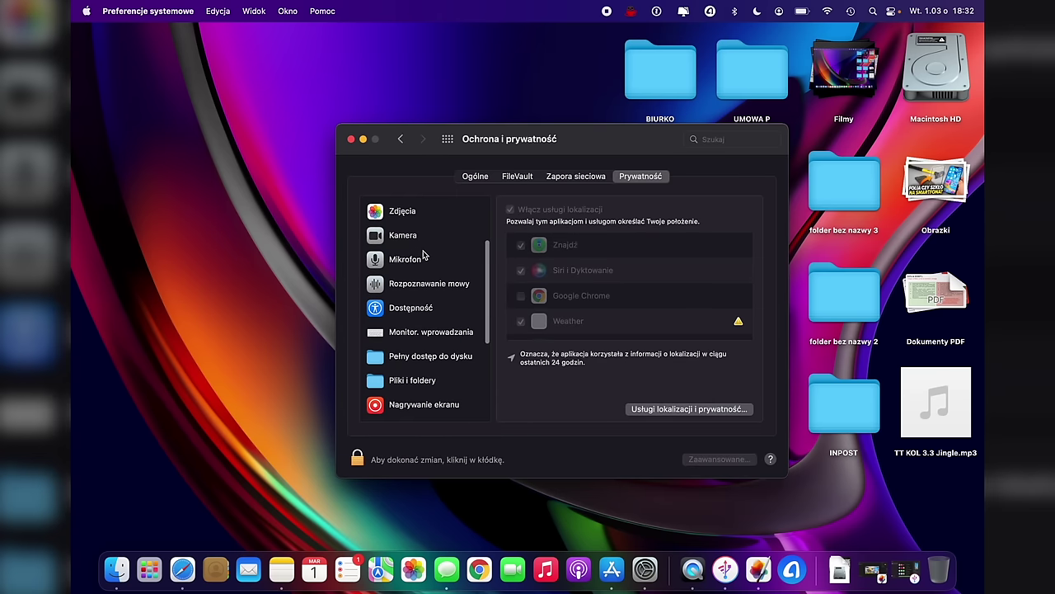
scroll(424, 256, up, 3)
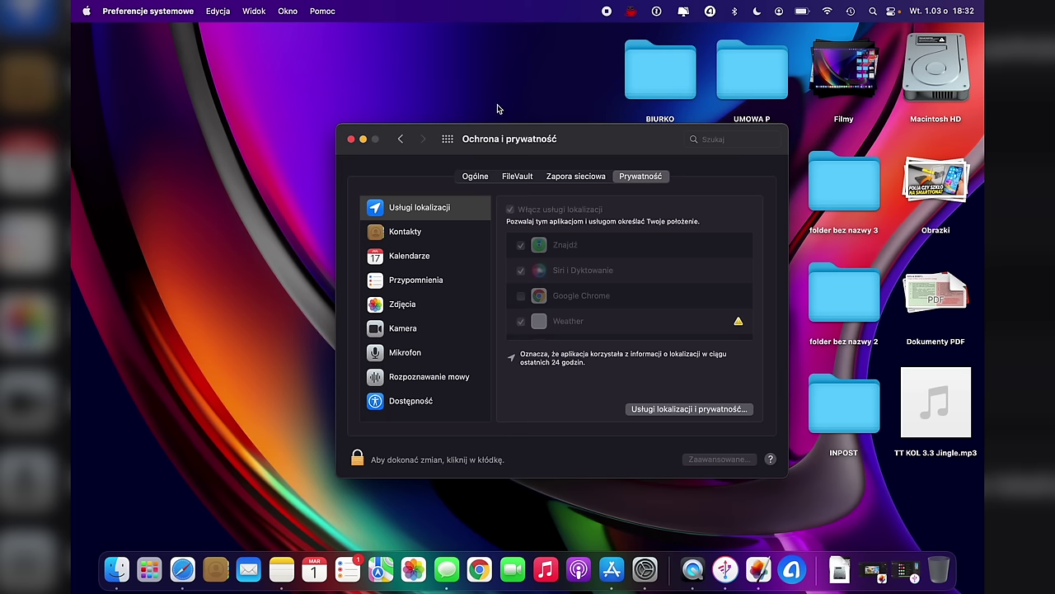
click(418, 238)
click(445, 210)
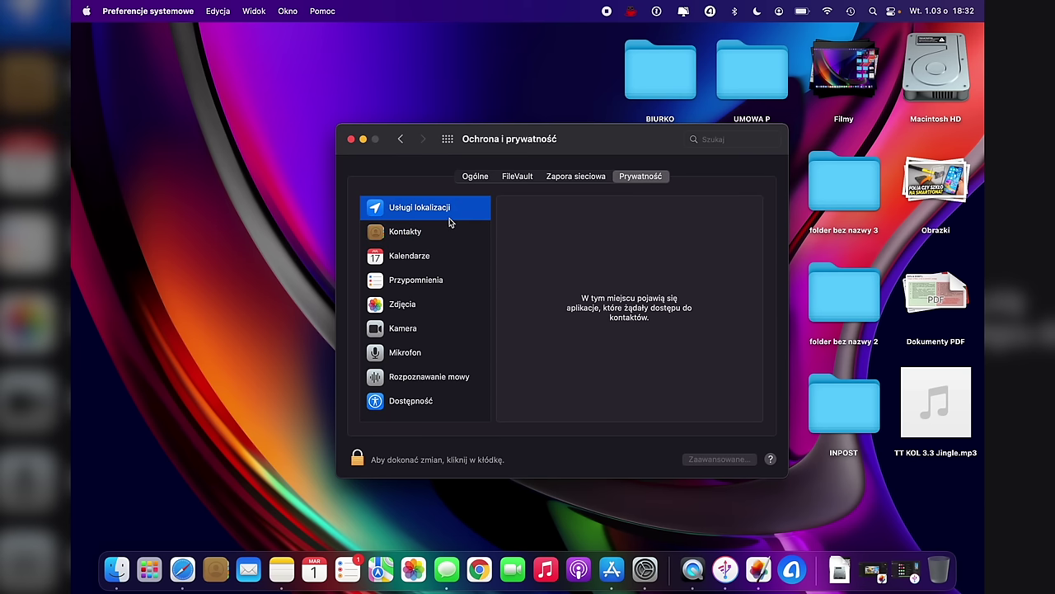
click(453, 304)
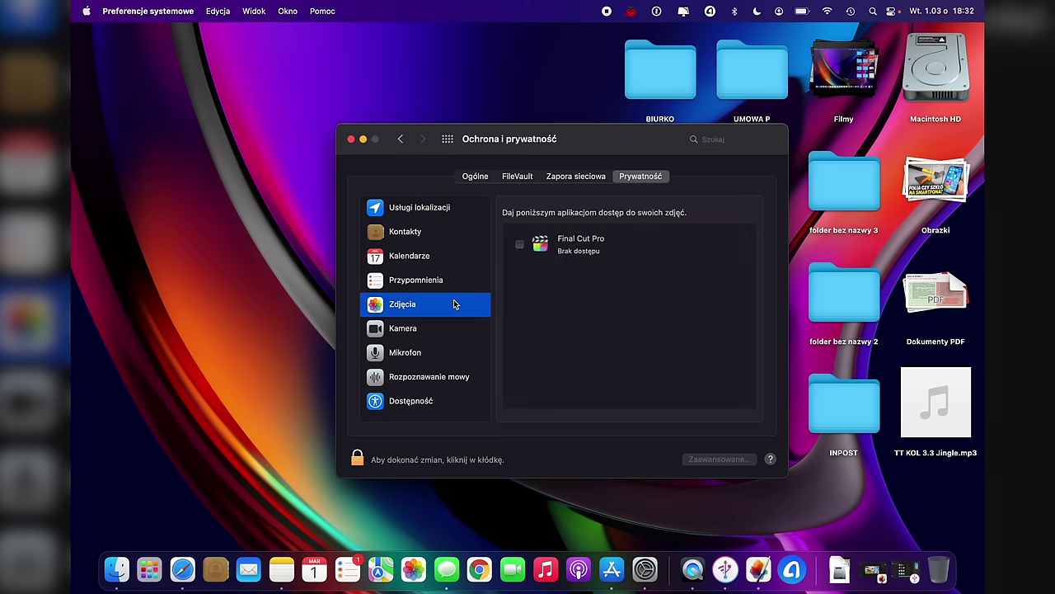
click(443, 326)
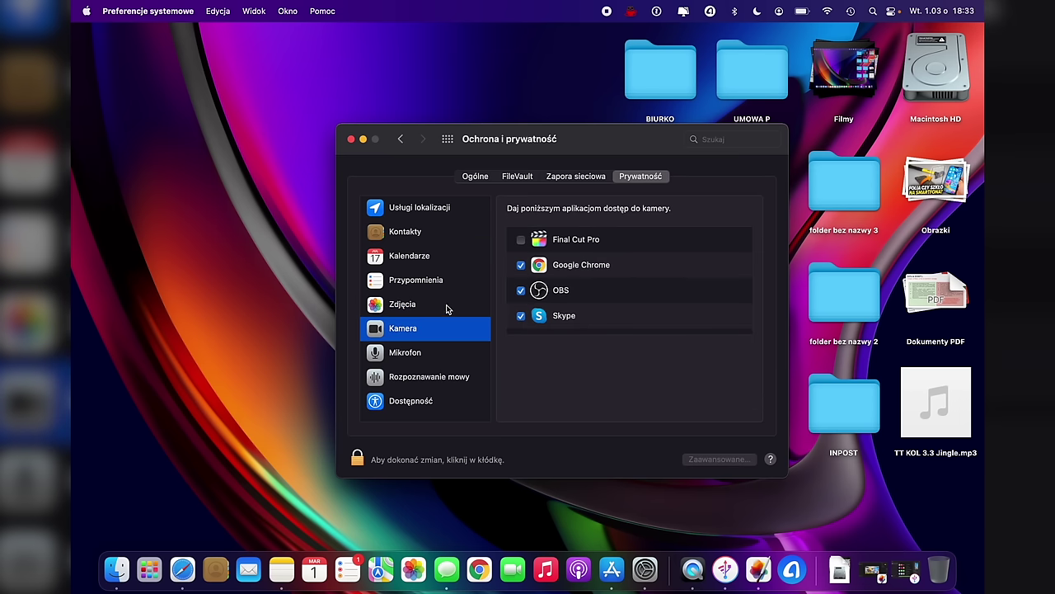
- Review the general login password options, FileVault disk encryption and firewall settings in Security & Privacy
click(481, 180)
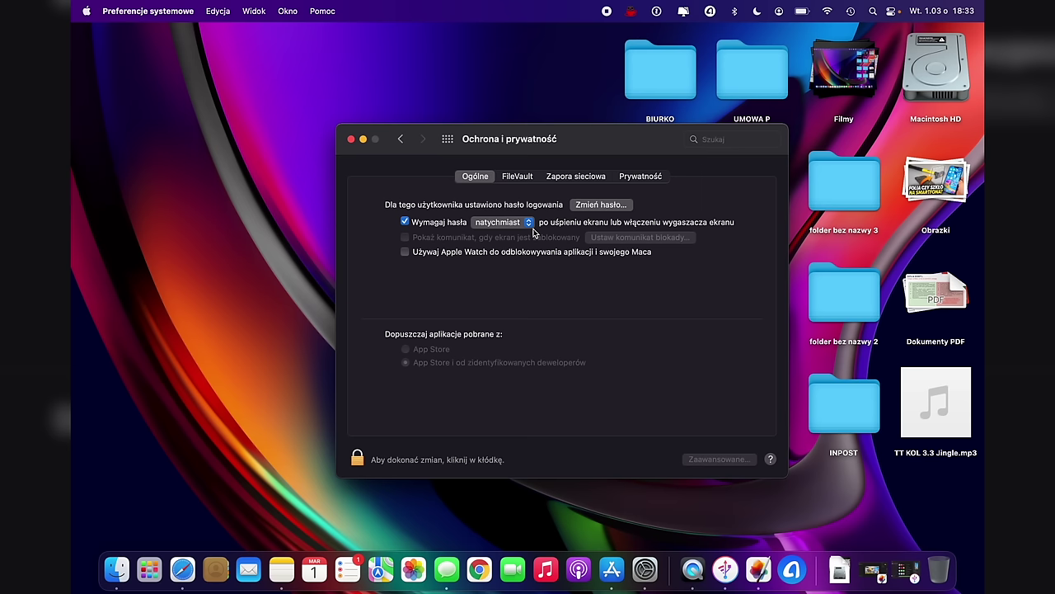
click(515, 176)
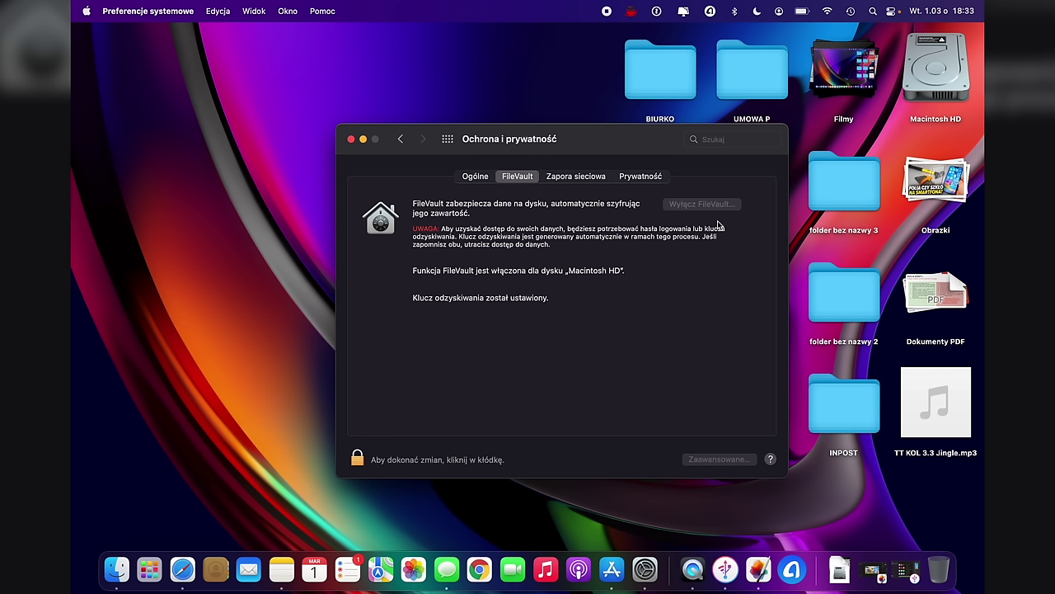
click(561, 179)
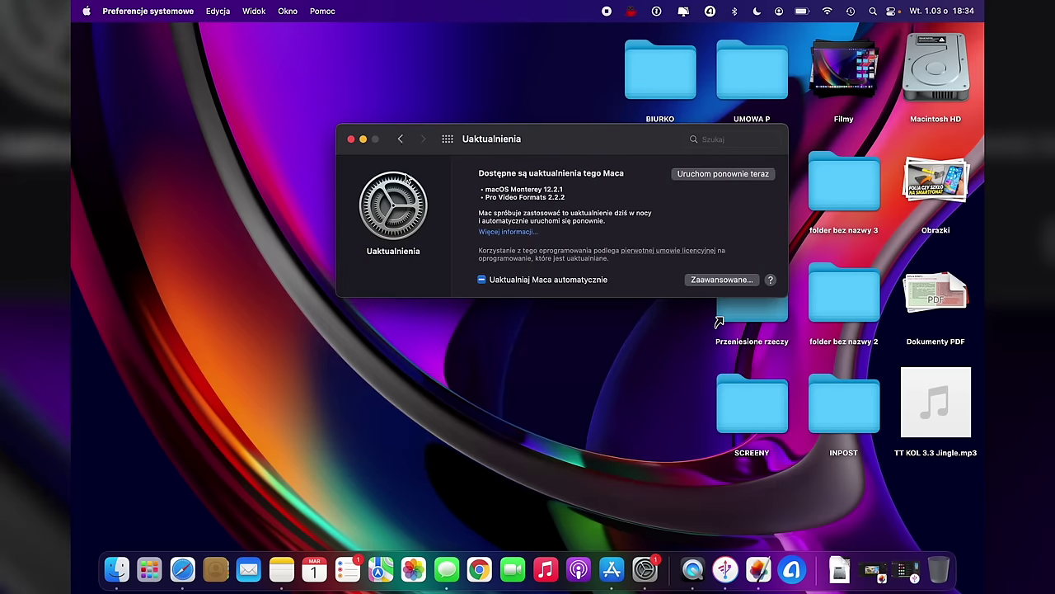
- In the trackpad's point-and-click preferences, set the click pressure to firm (duża) and the tracking speed to the fastest value
click(402, 139)
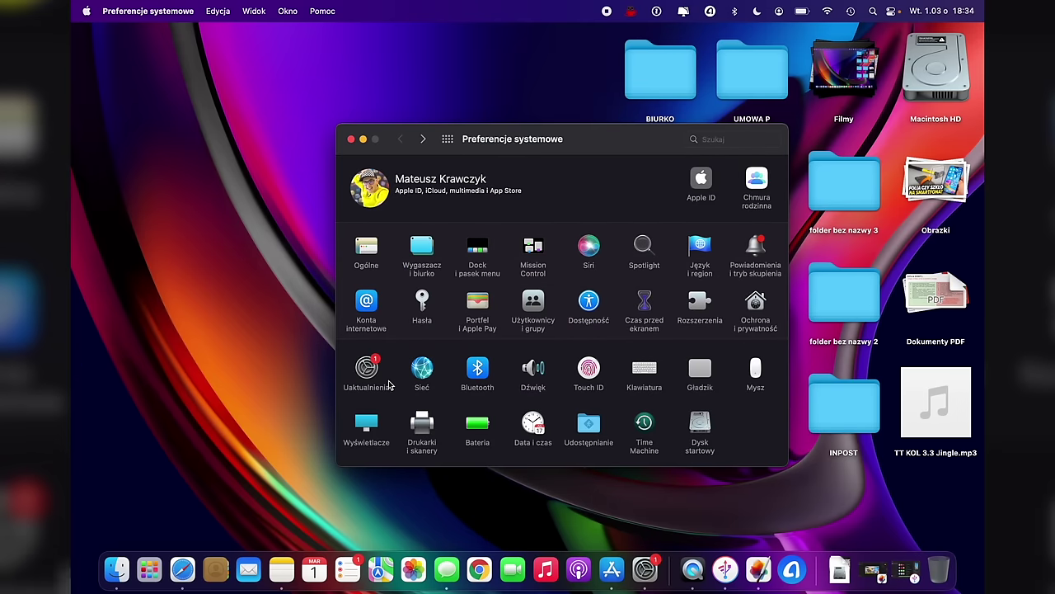
click(698, 371)
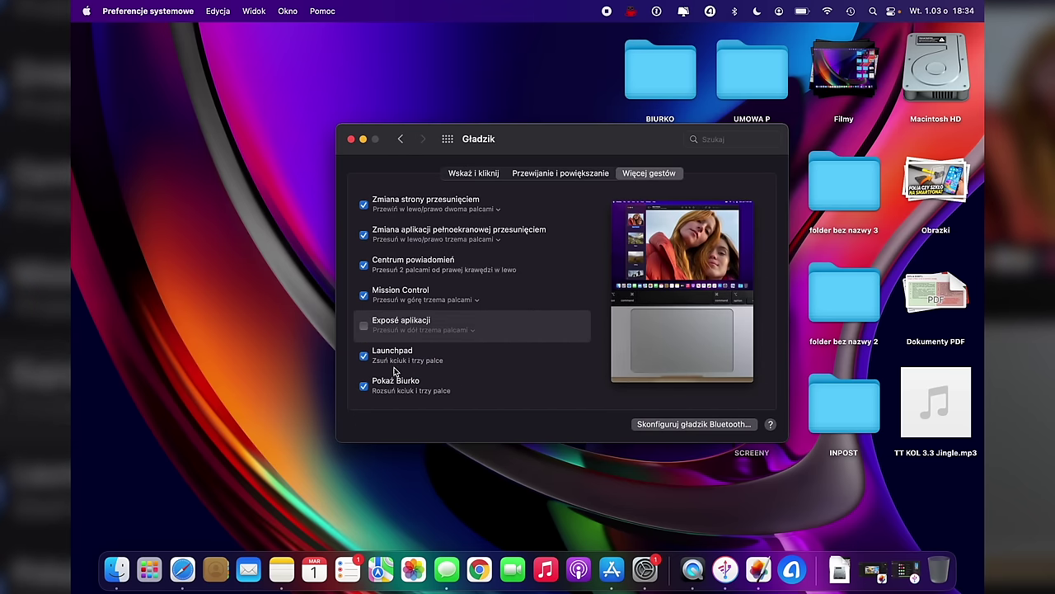
click(470, 174)
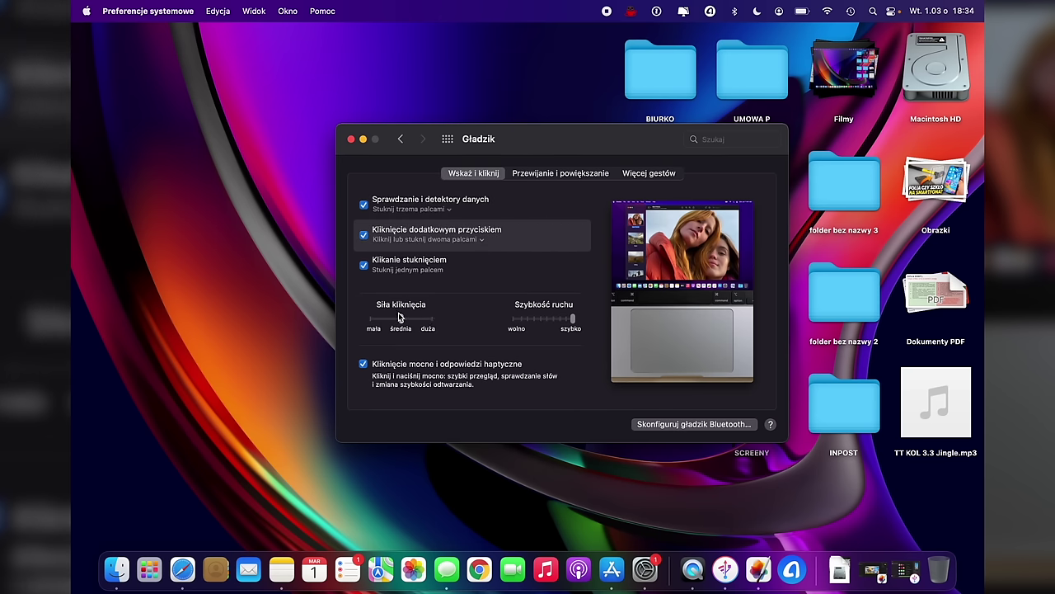
drag(400, 318, 429, 318)
drag(572, 319, 540, 320)
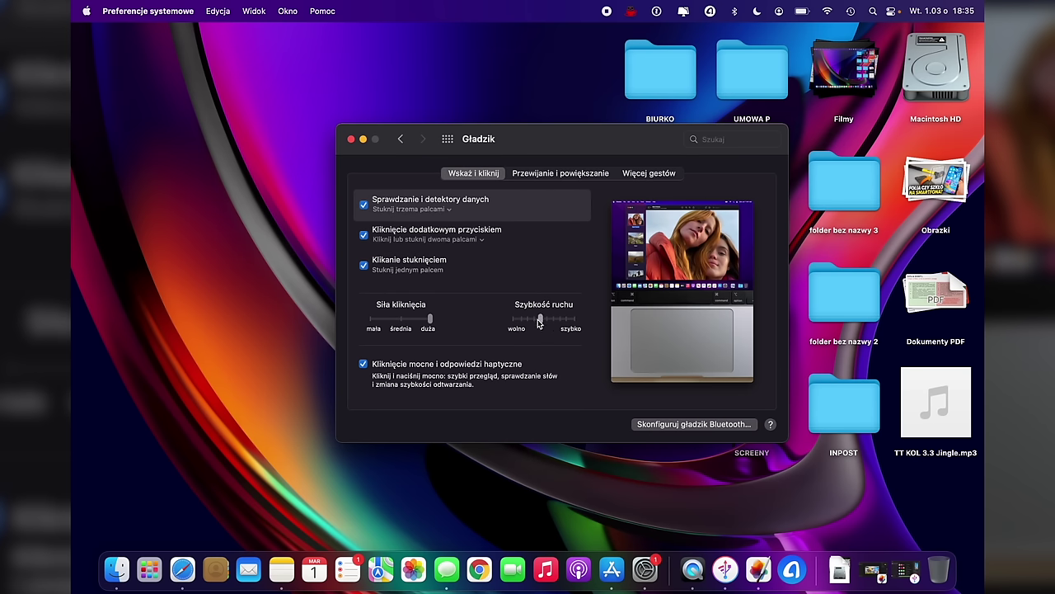
drag(540, 323, 608, 332)
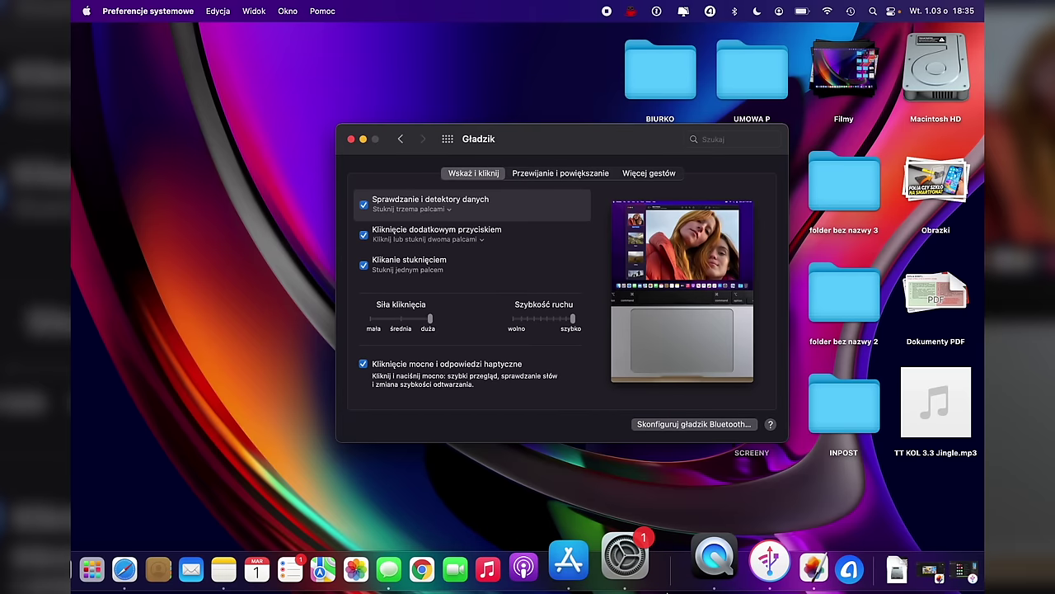
- Check the trackpad's scroll and zoom options and view the battery usage history for the last 24 hours
click(562, 173)
click(401, 139)
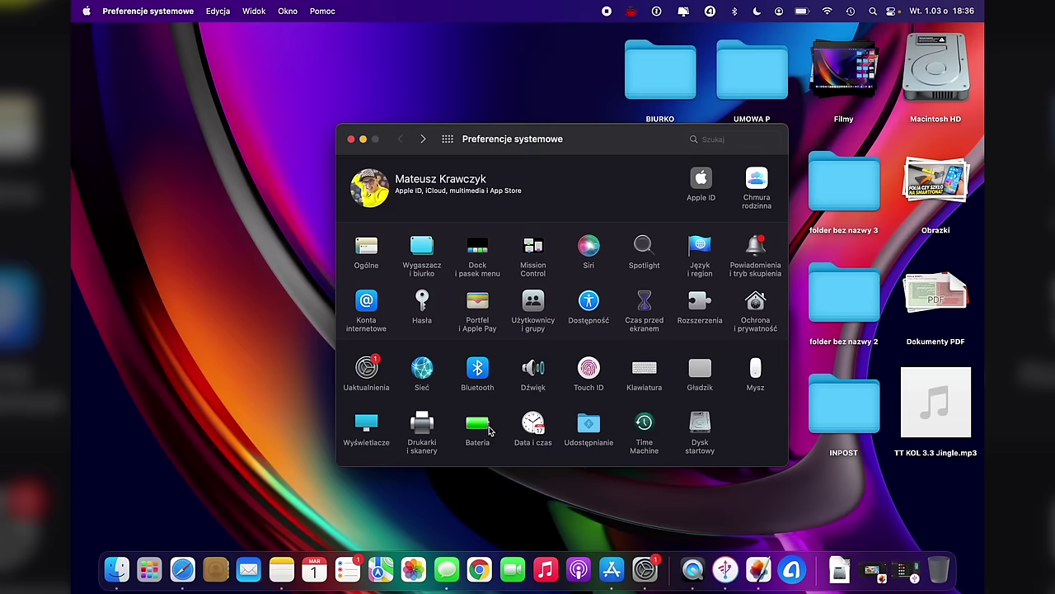
click(488, 427)
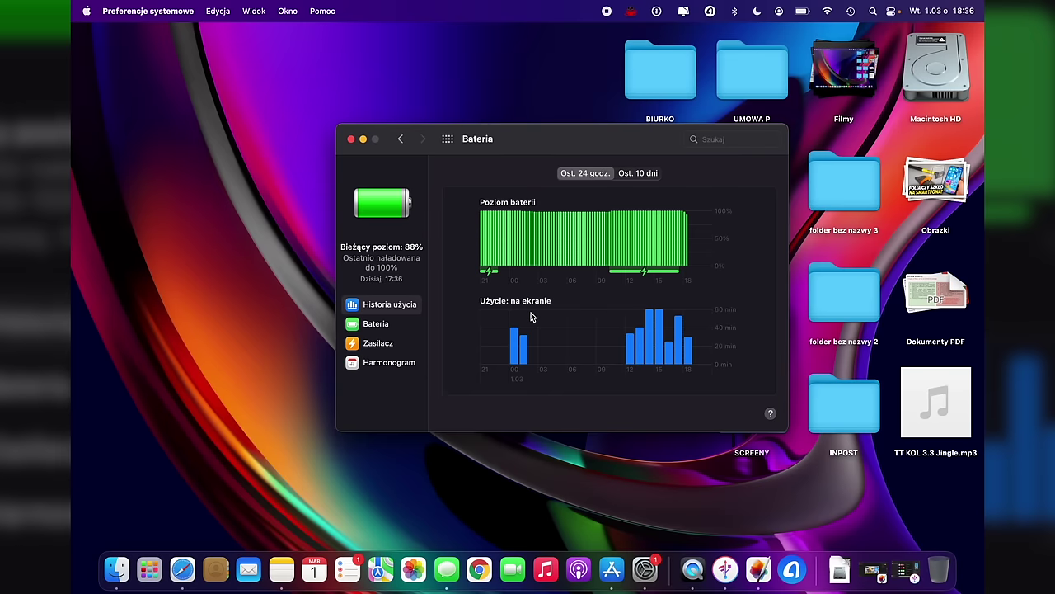
click(401, 140)
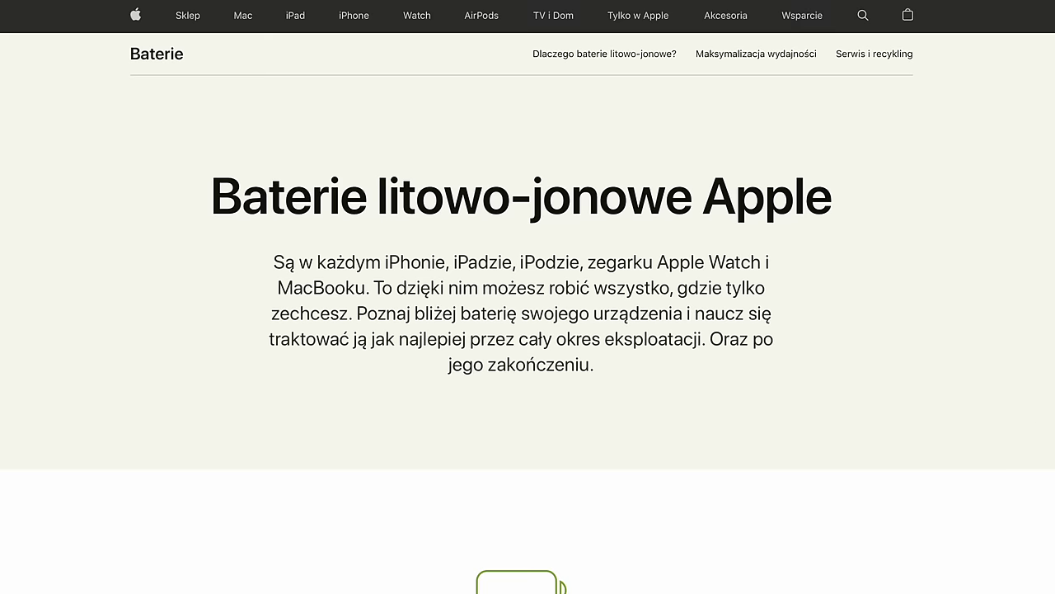
- Read through Apple's web page on lithium-ion batteries, from the introduction to the service and recycling section
scroll(1020, 410, down, 2)
scroll(527, 329, down, 5)
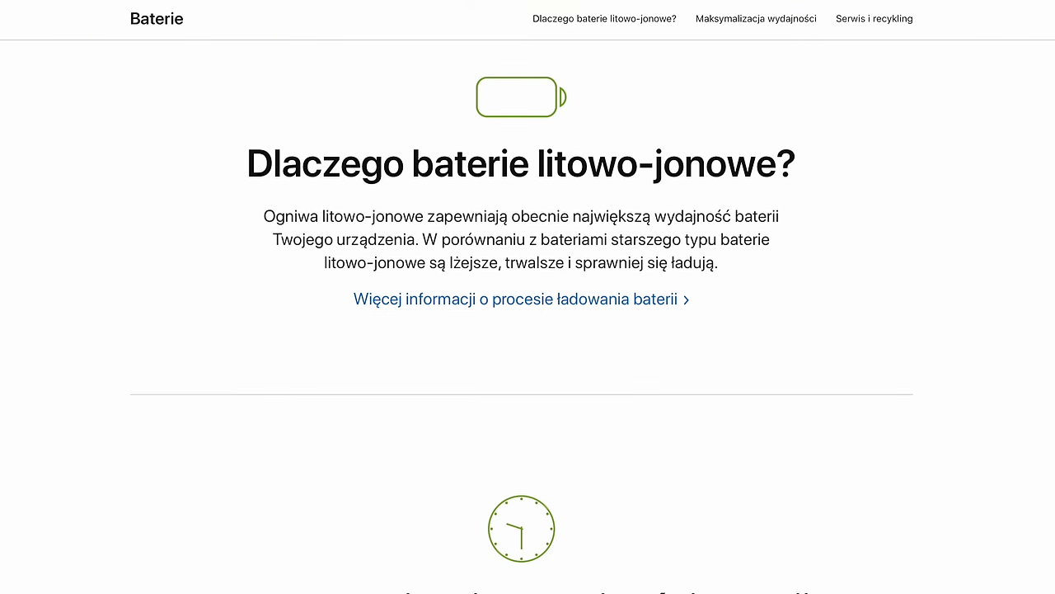
scroll(528, 330, down, 2)
scroll(1016, 435, down, 10)
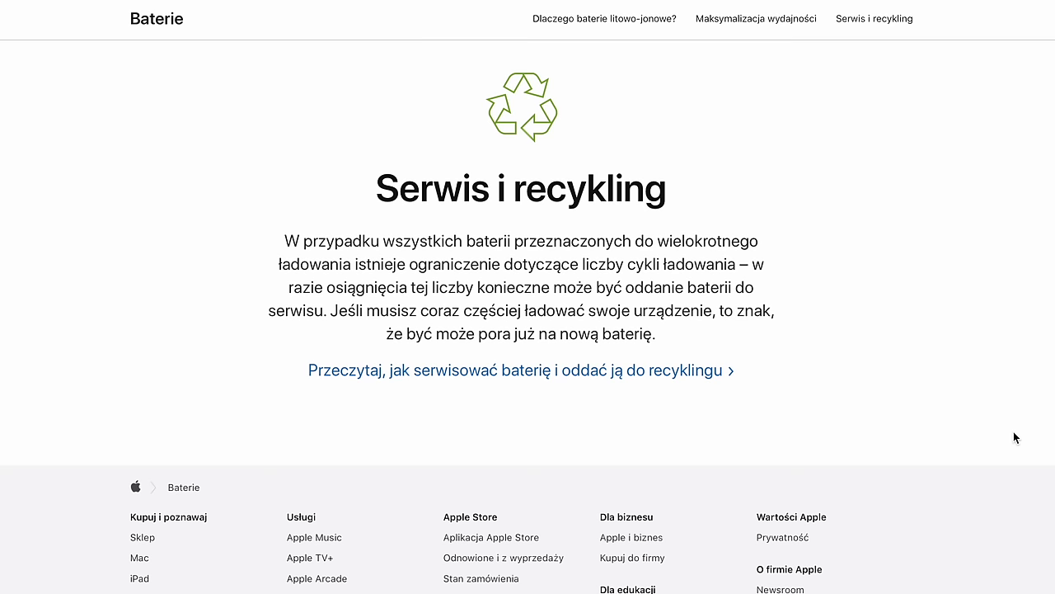
scroll(1014, 437, down, 3)
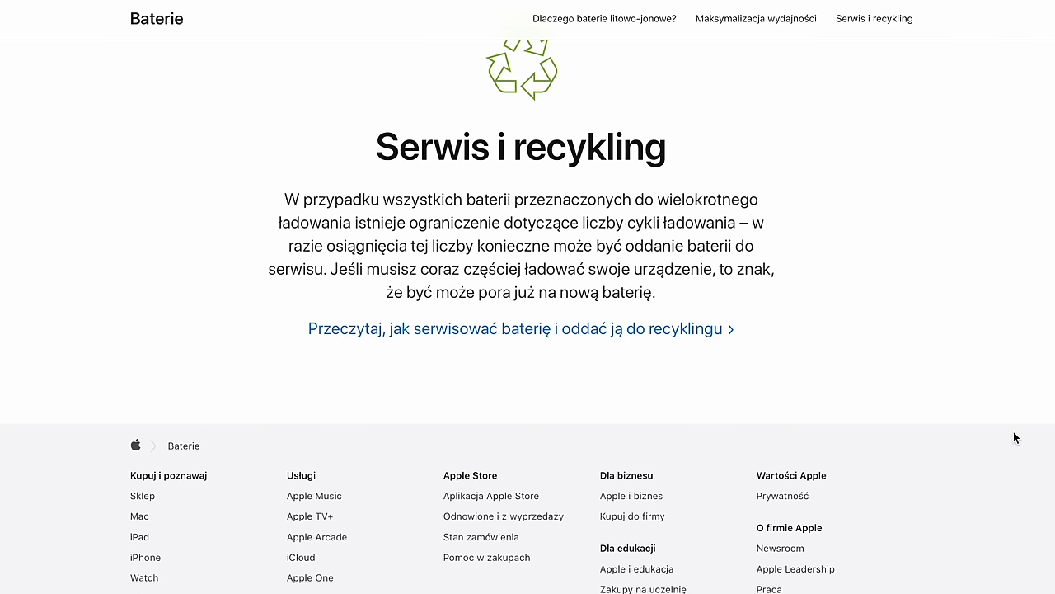
scroll(1009, 443, up, 15)
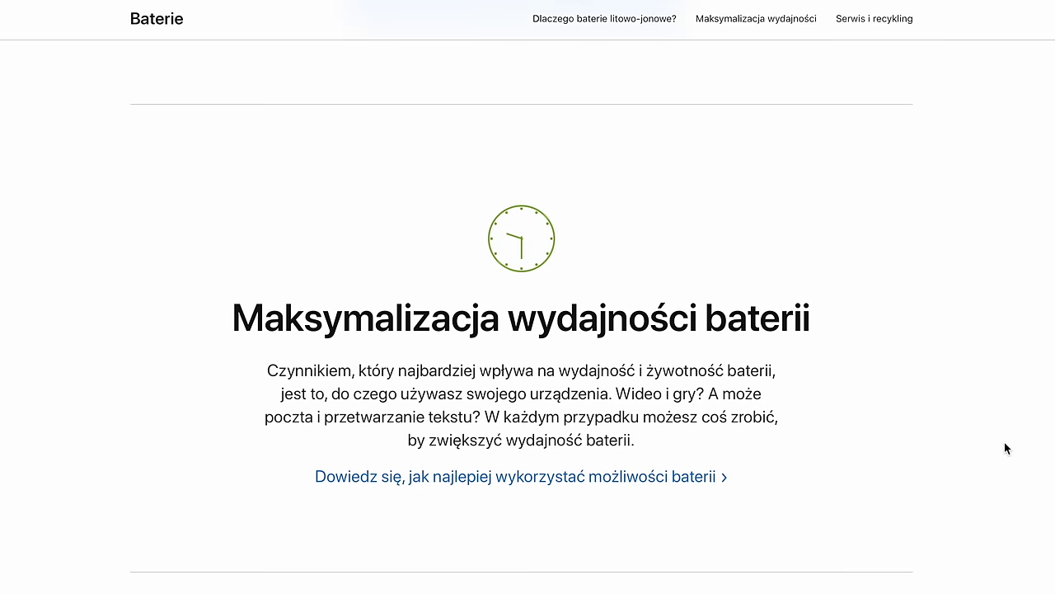
- Open Apple's guide to maximizing battery performance and read the tips for MacBook Air and MacBook Pro users
click(452, 476)
scroll(457, 452, down, 10)
click(824, 191)
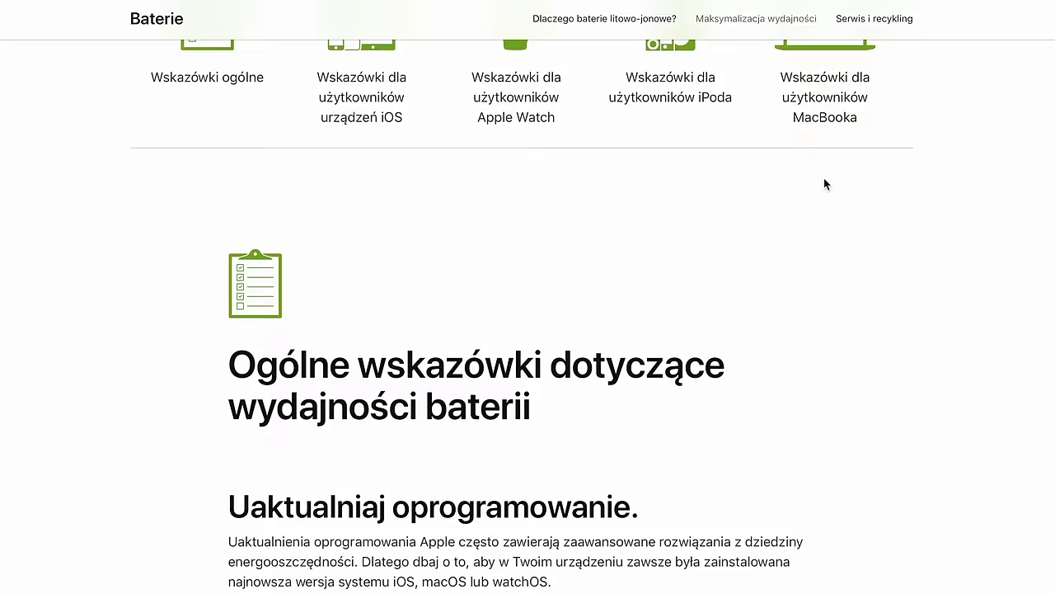
scroll(866, 371, down, 9)
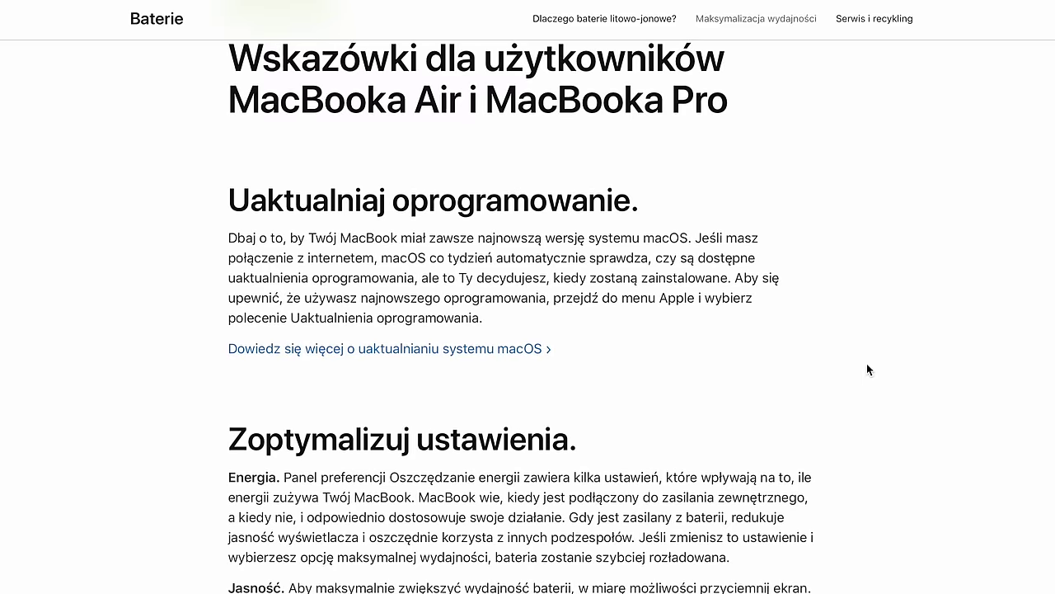
scroll(864, 352, down, 2)
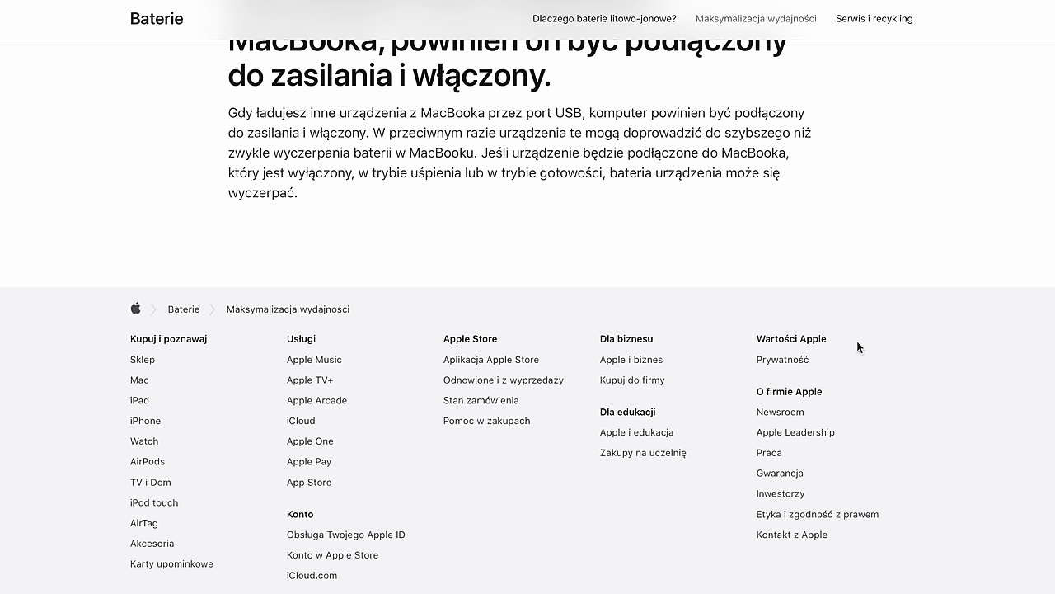
scroll(854, 345, up, 10)
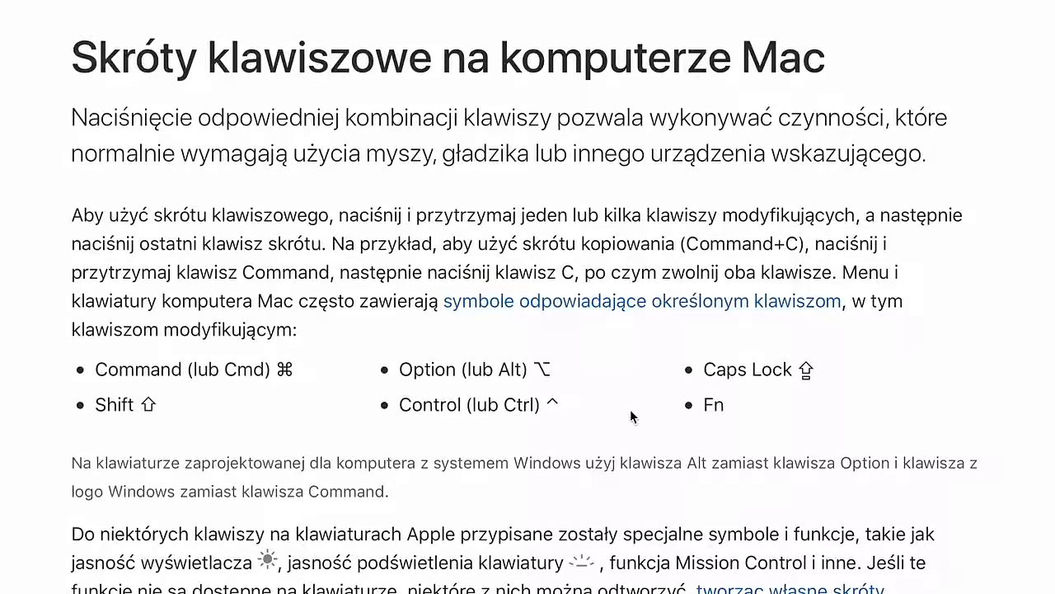
scroll(630, 409, down, 5)
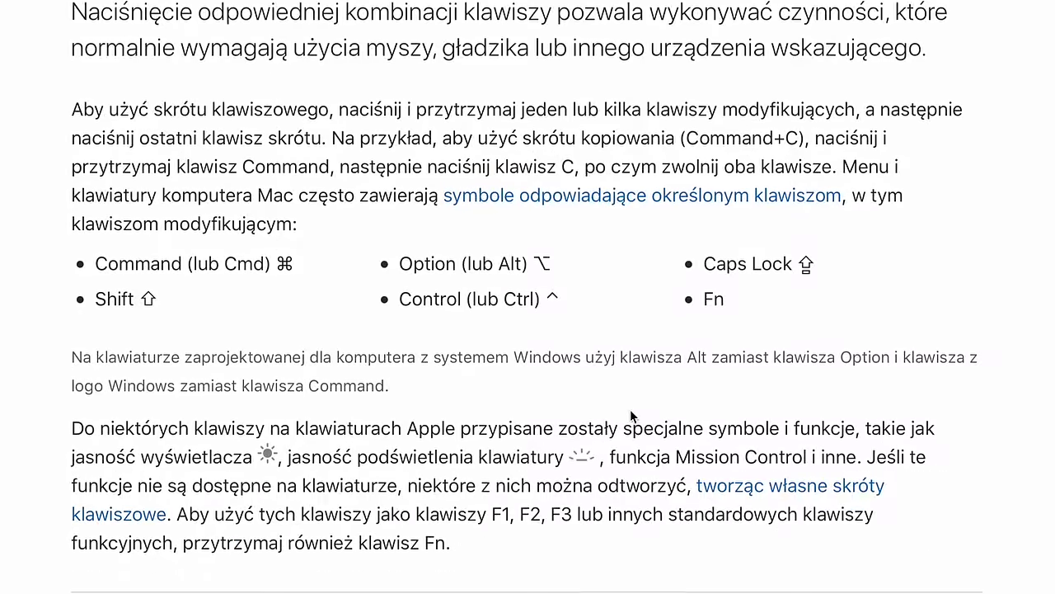
scroll(630, 409, down, 8)
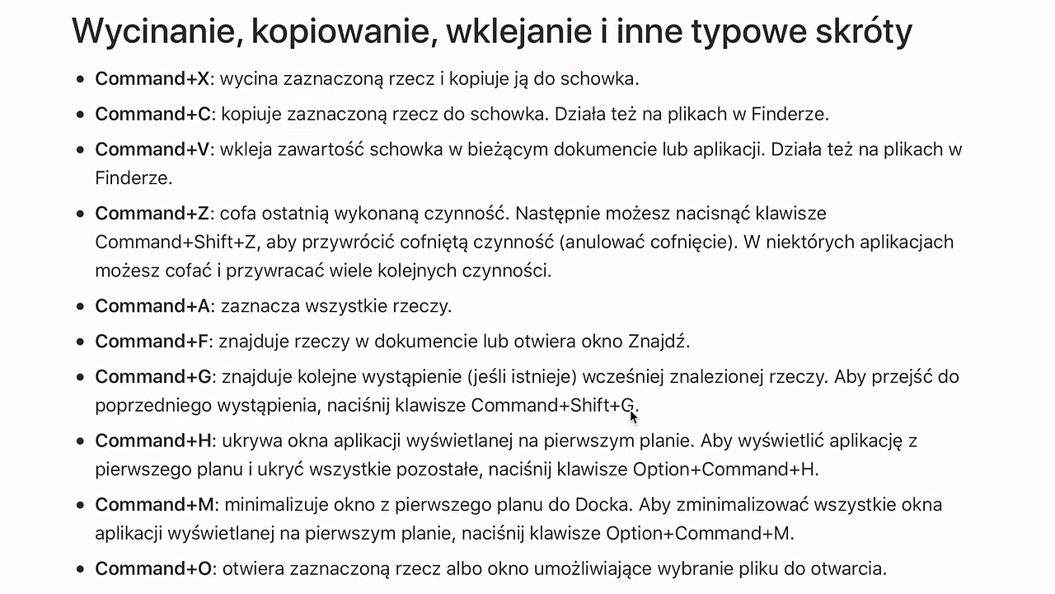
scroll(631, 410, down, 6)
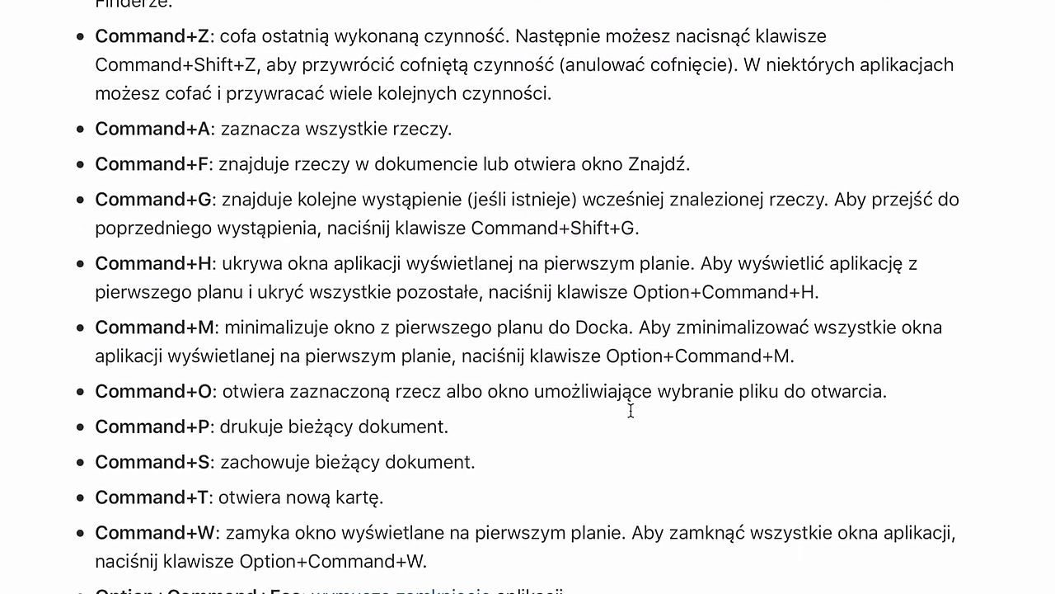
scroll(629, 410, down, 18)
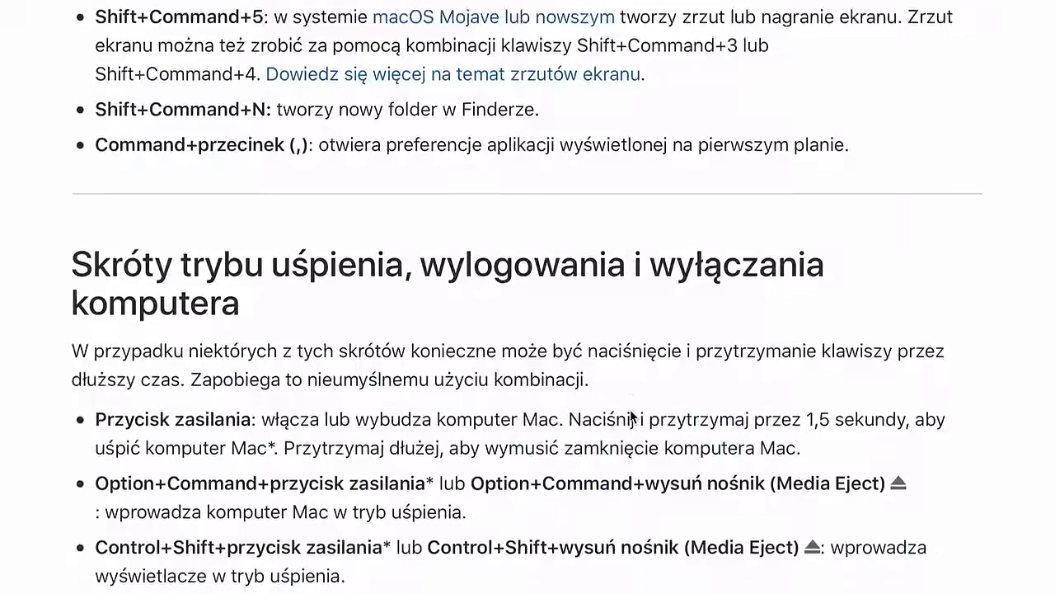
scroll(630, 409, down, 8)
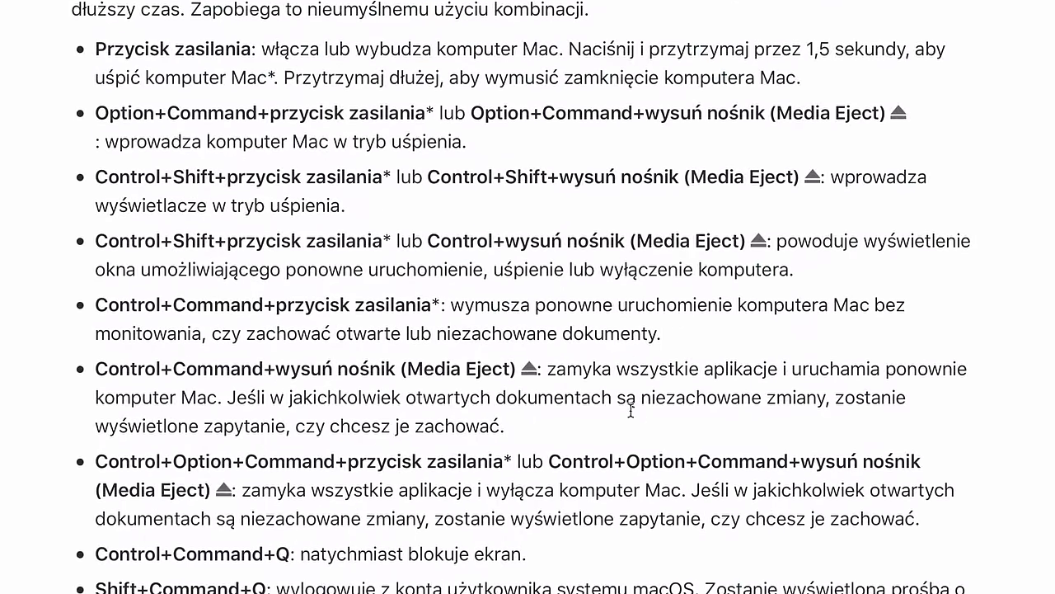
scroll(630, 409, down, 13)
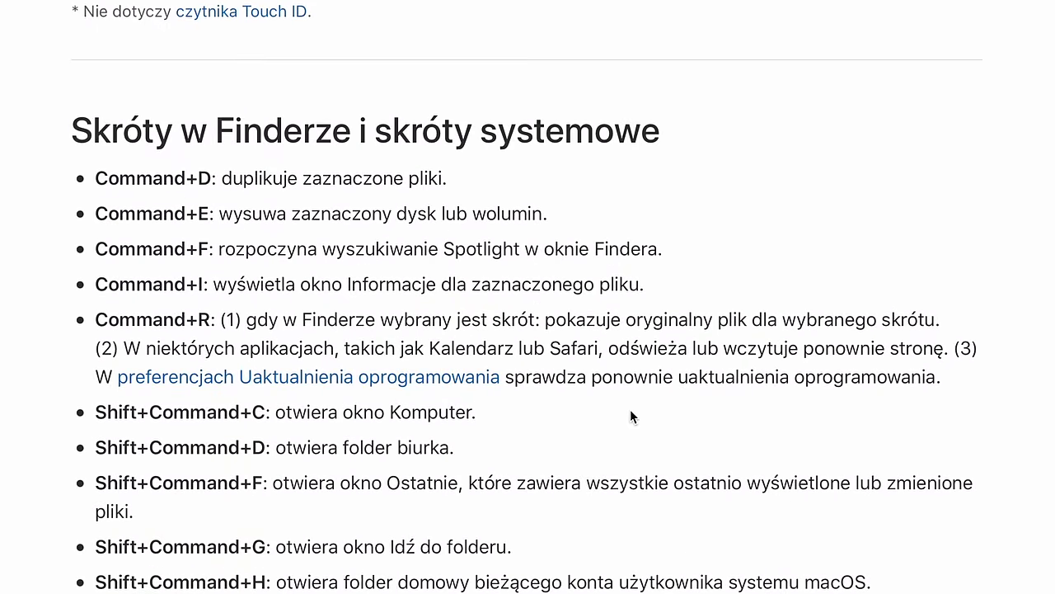
- Read on through Apple's keyboard shortcut list, from the Finder and system shortcuts to the document shortcuts
scroll(631, 415, down, 18)
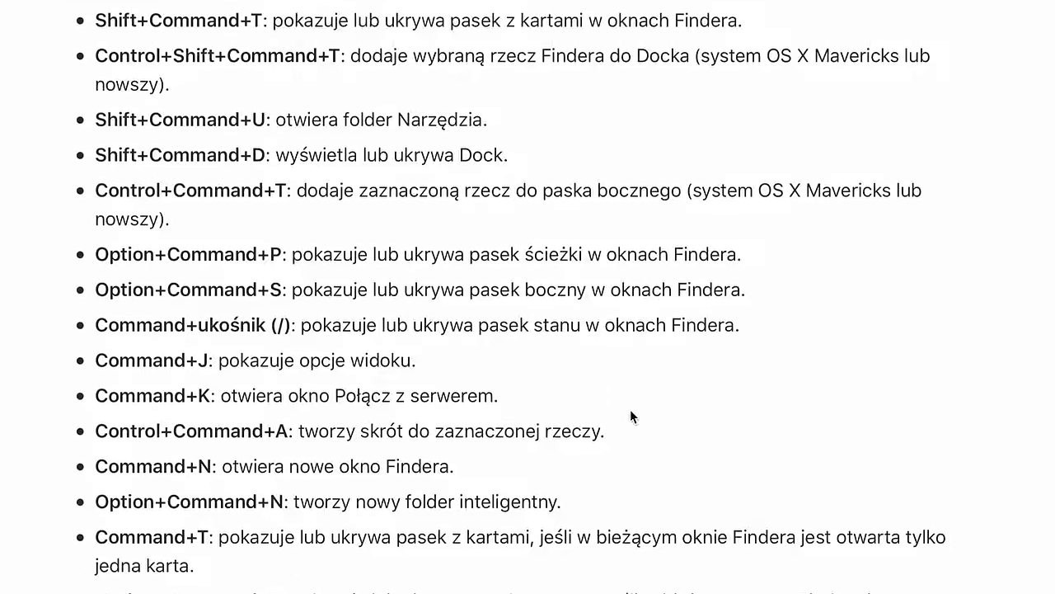
scroll(630, 415, down, 16)
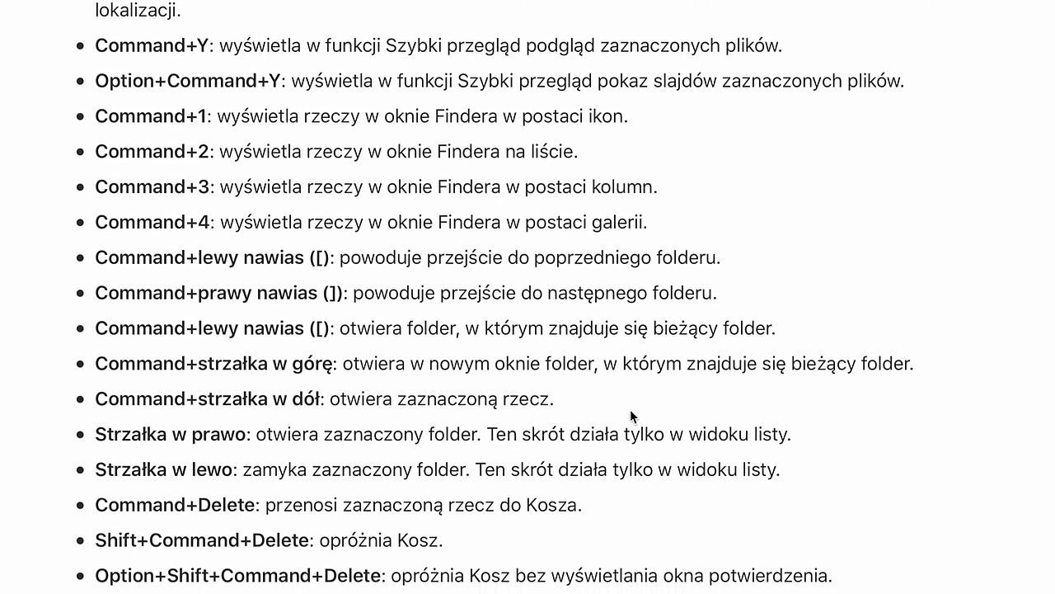
scroll(630, 415, down, 15)
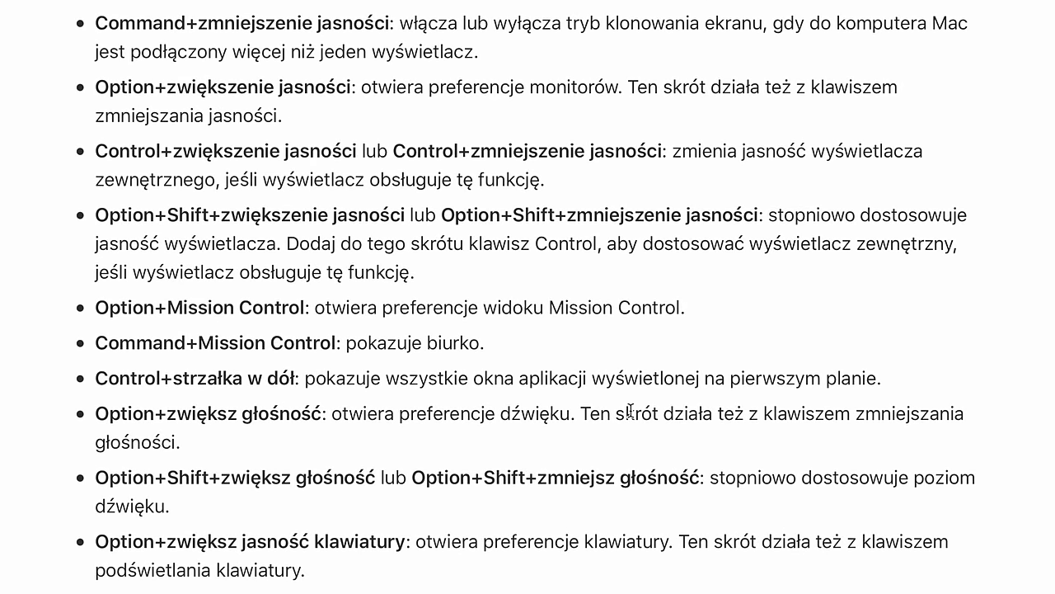
scroll(630, 410, down, 20)
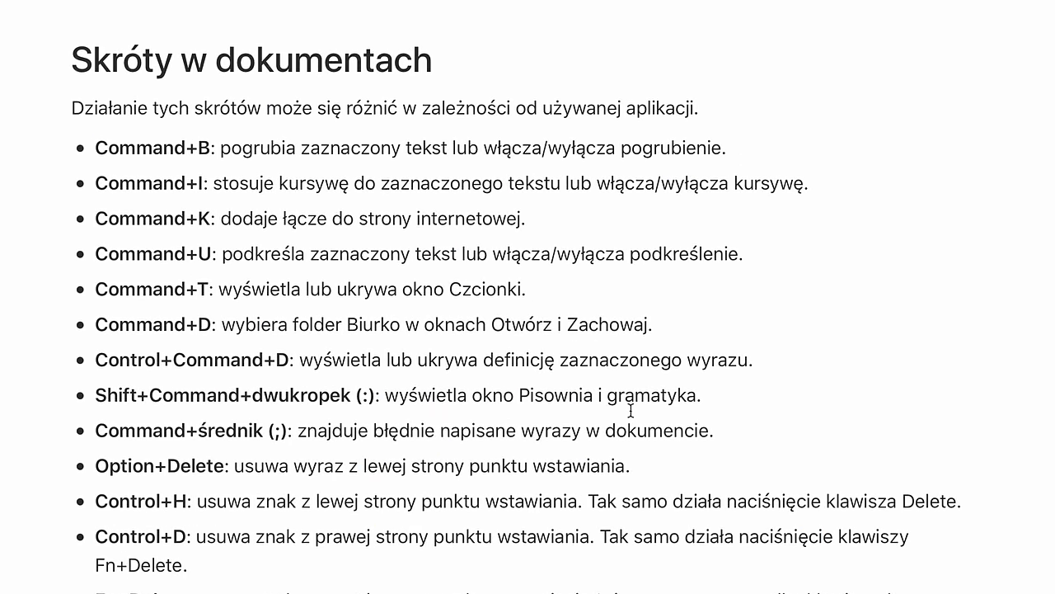
scroll(631, 410, down, 6)
scroll(629, 409, down, 6)
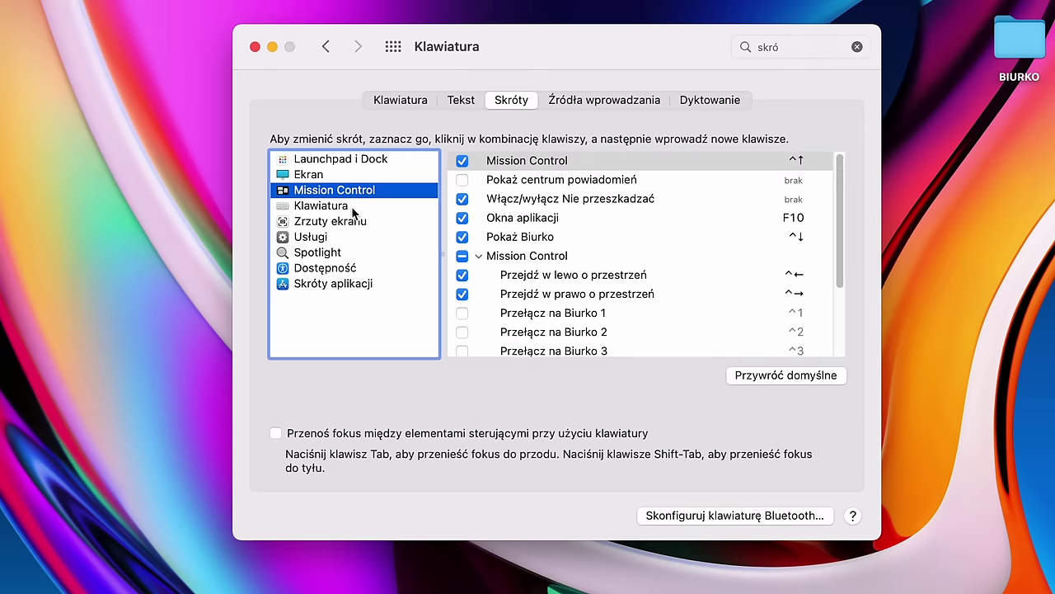
- Check the Klawiatura shortcut category in the keyboard preferences and look through the list of text replacements
click(350, 207)
click(347, 224)
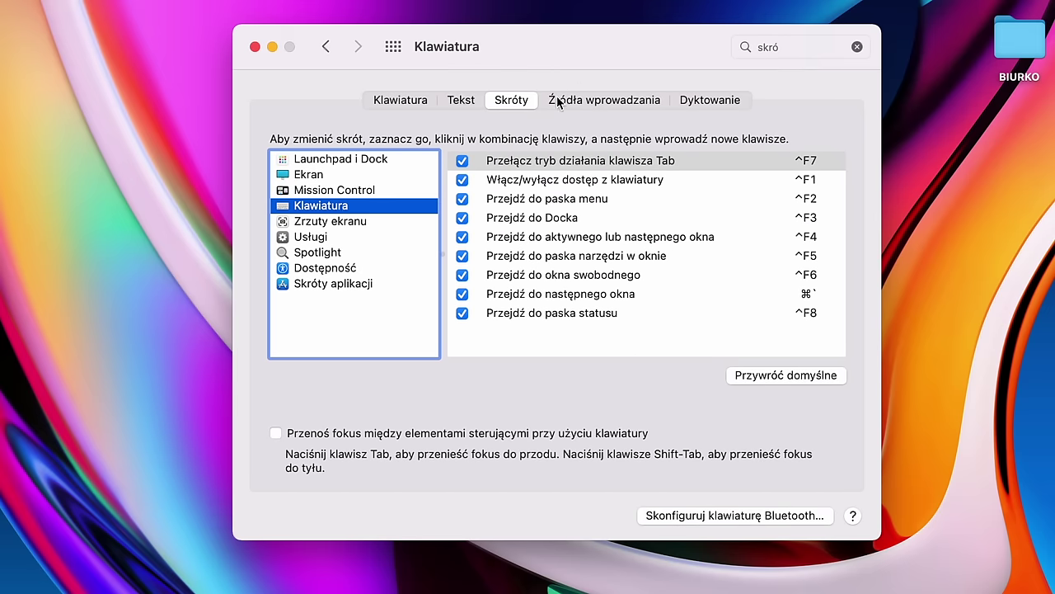
click(474, 99)
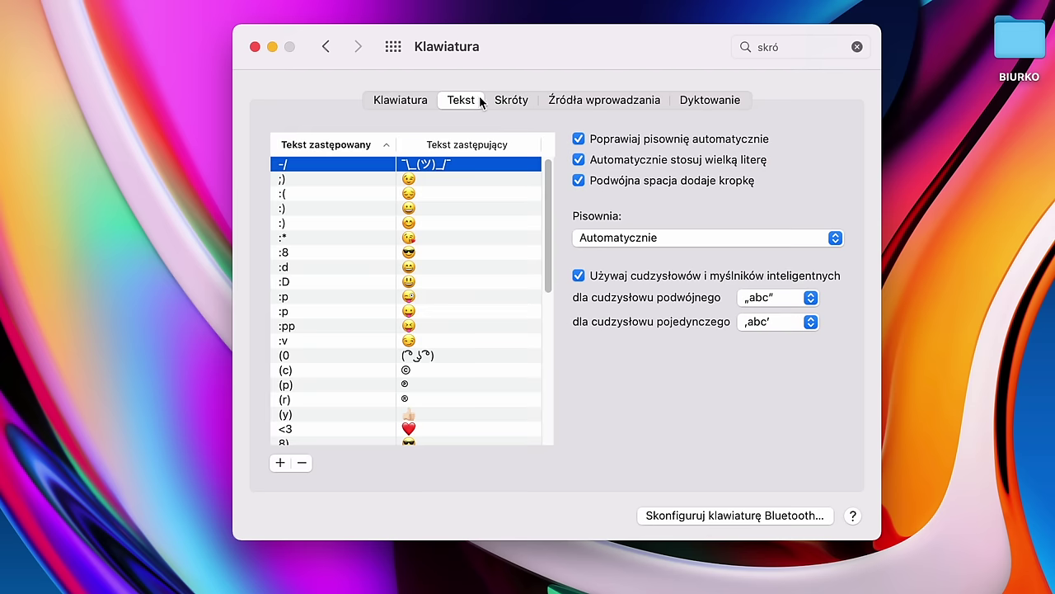
scroll(442, 353, down, 10)
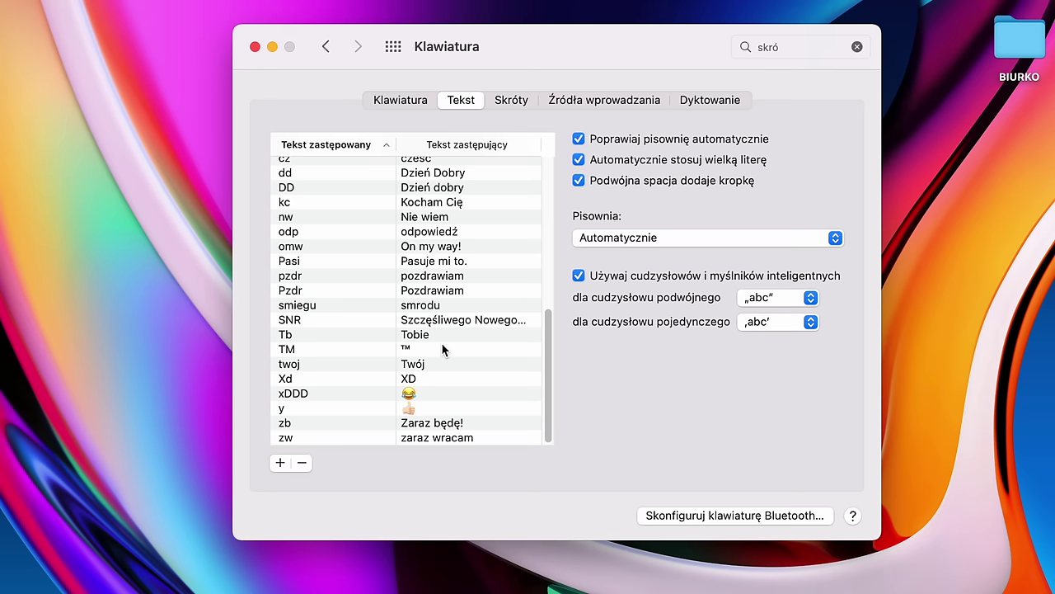
- Examine individual text replacements near the end of the list, including pzdr, smiegu, omw, zb and dd
click(313, 261)
click(307, 277)
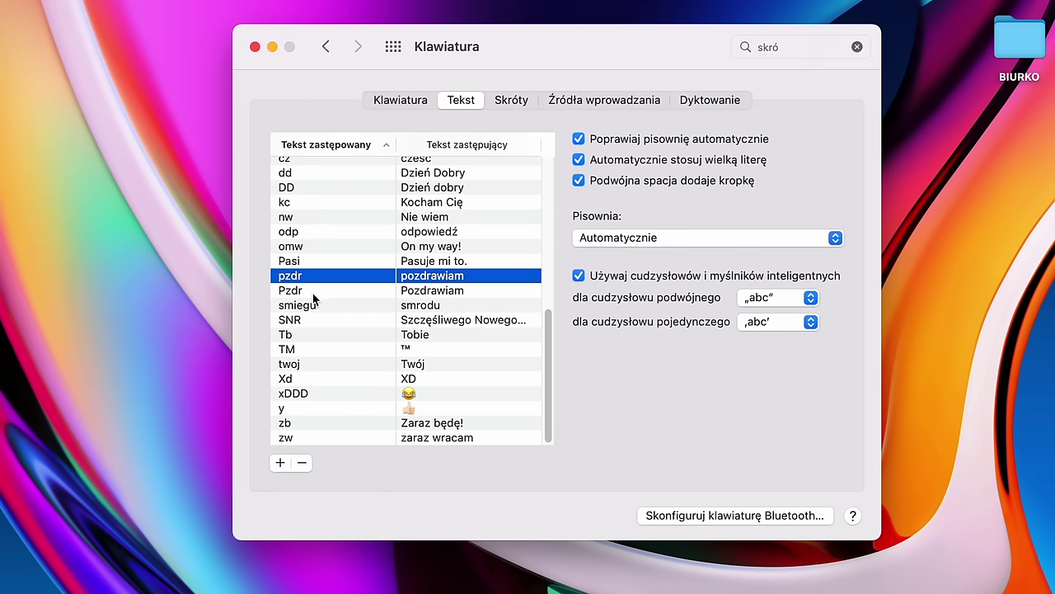
click(313, 291)
click(314, 307)
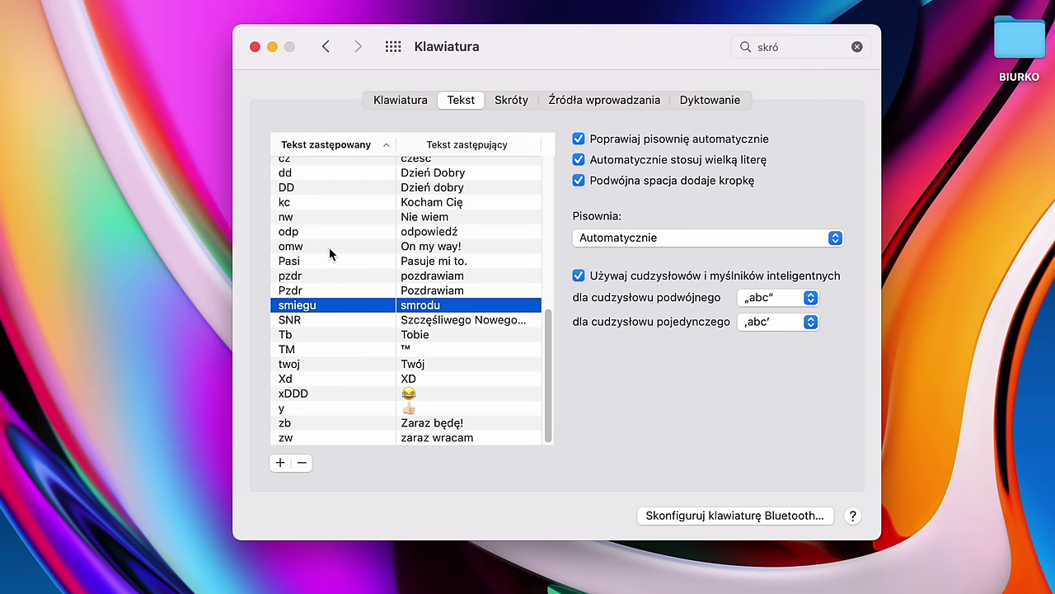
click(329, 247)
click(341, 336)
click(350, 394)
click(348, 422)
click(371, 291)
drag(369, 261, 368, 246)
click(358, 188)
click(360, 173)
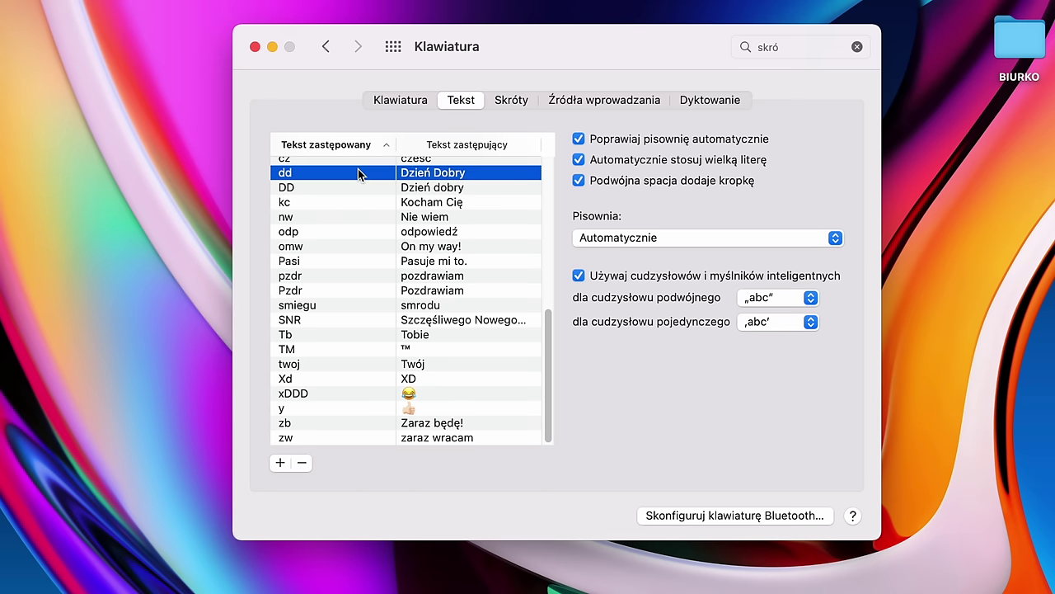
- Examine more text replacements, such as nw, Tb and kc, and return to the emoji replacements at the start of the list
scroll(357, 173, up, 3)
click(357, 183)
click(358, 256)
click(354, 287)
click(342, 331)
click(338, 346)
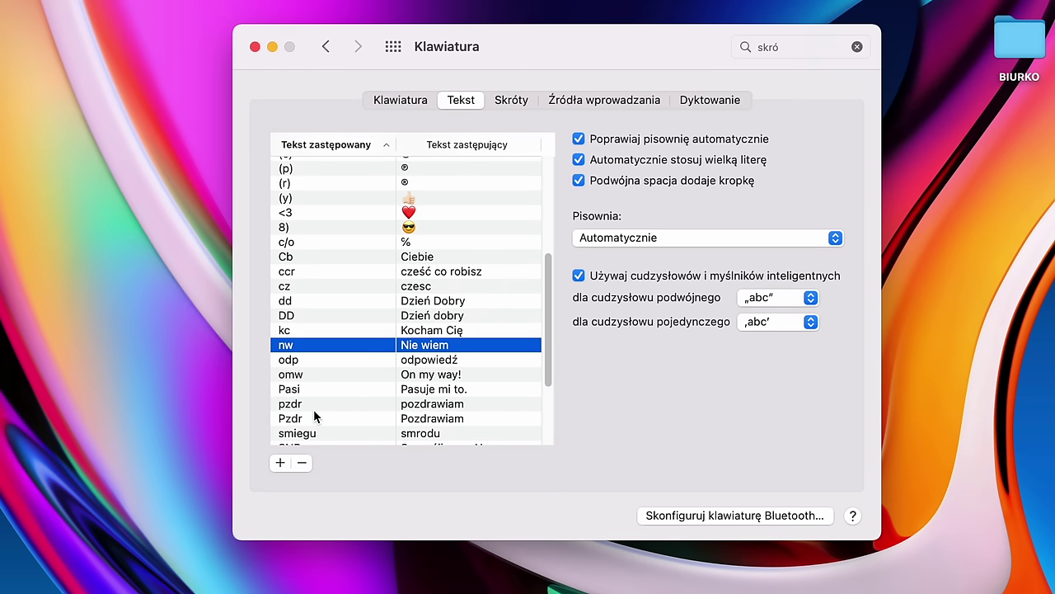
click(314, 410)
click(318, 417)
scroll(322, 408, down, 3)
click(327, 394)
click(339, 334)
click(346, 202)
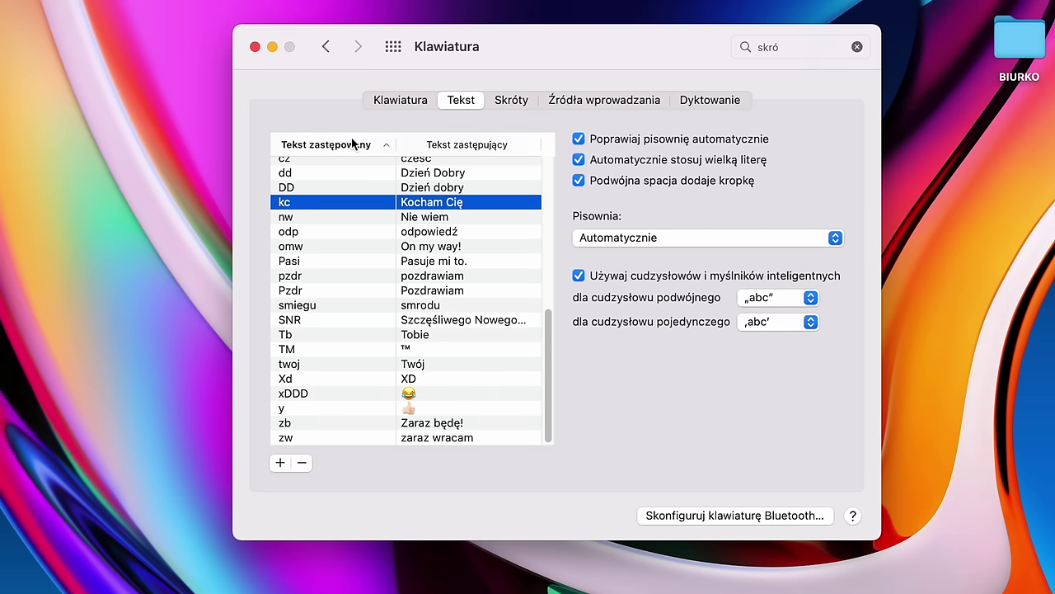
scroll(352, 217, up, 10)
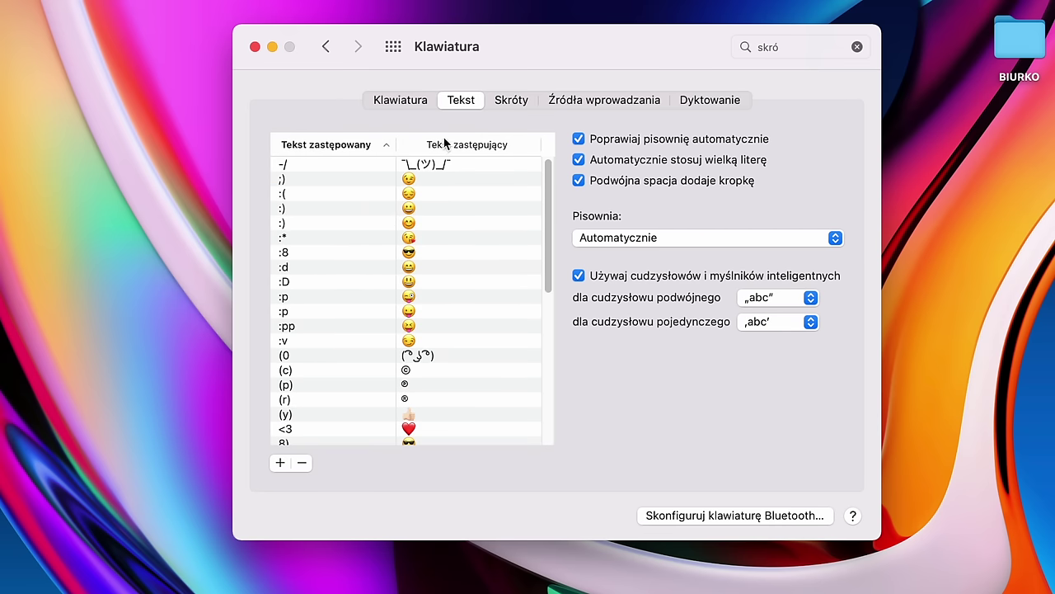
- View the keyboard's input sources and return to the text replacement settings
click(521, 102)
click(578, 103)
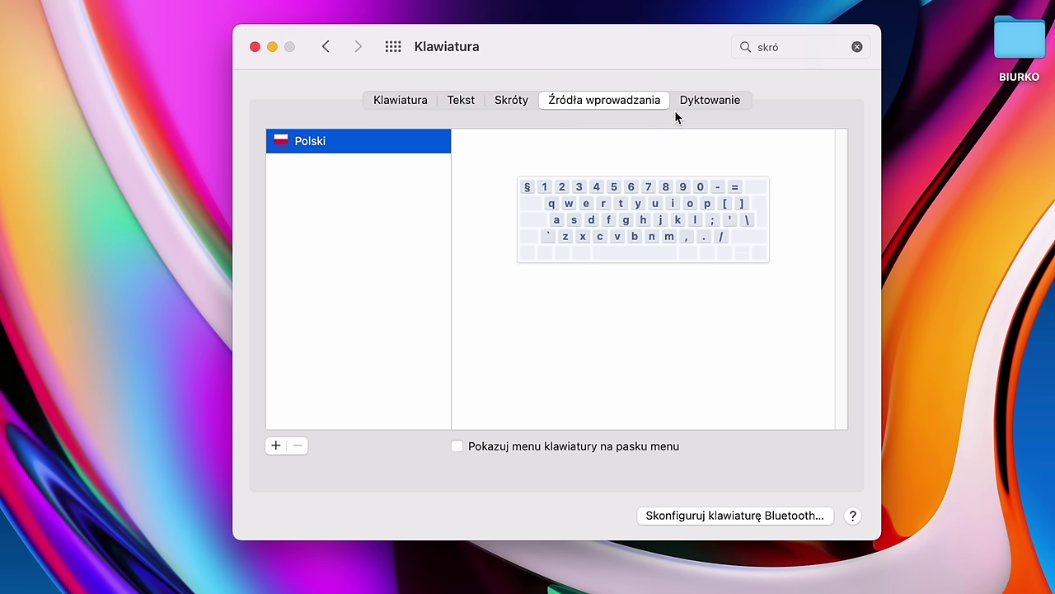
click(498, 99)
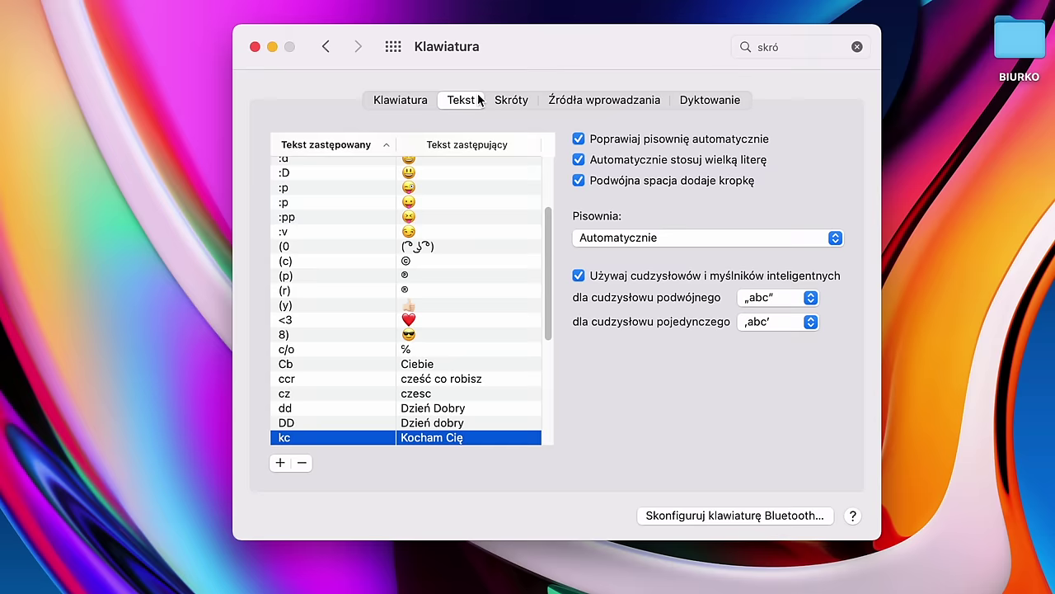